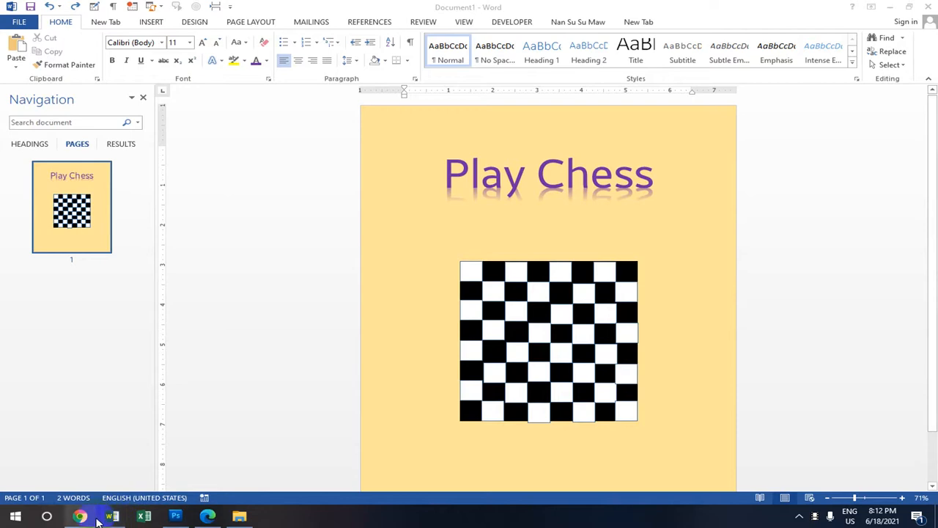
# Step: Switch to Chrome to browse the channel's created playlists on YouTube, and return to the Word document
pyautogui.click(80, 517)
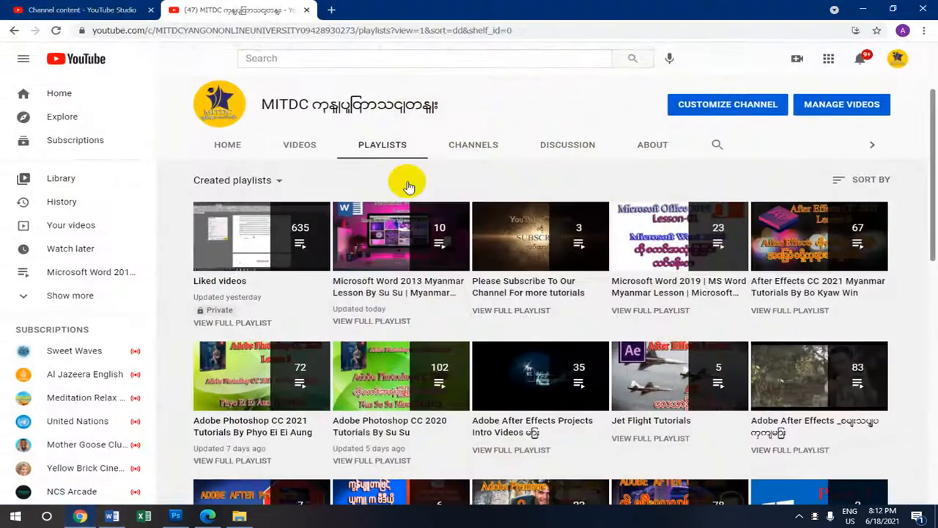
pyautogui.scroll(-1, 404, 184)
pyautogui.scroll(2, 429, 210)
pyautogui.scroll(-1, 381, 342)
pyautogui.scroll(-2, 381, 342)
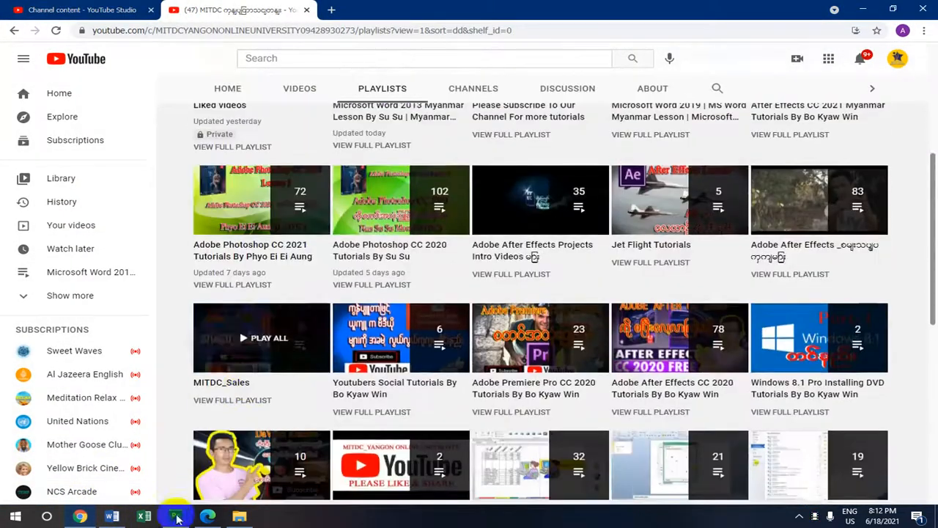
pyautogui.click(111, 517)
# Step: Insert a page break below the Play Chess title and go to the new second page
pyautogui.scroll(-2, 589, 154)
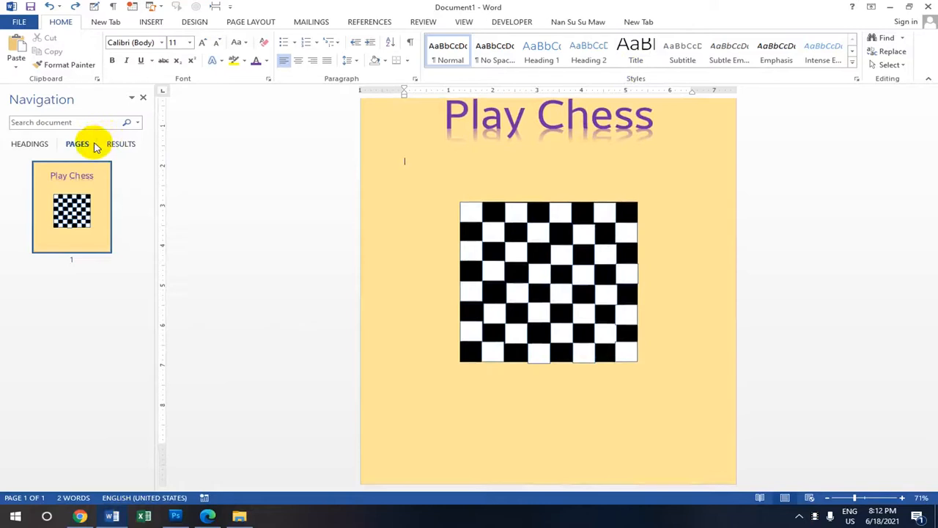
pyautogui.hotkey('ctrl', 'Return')
pyautogui.click(72, 303)
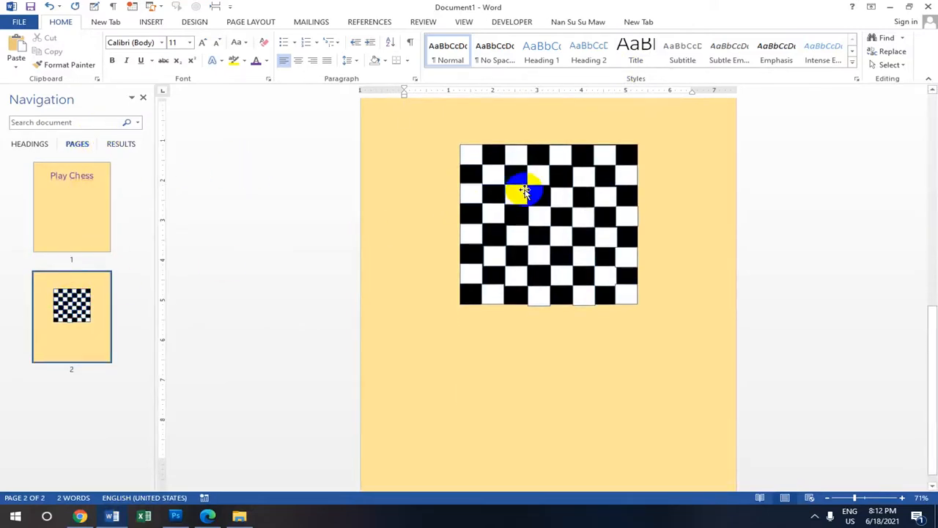
# Step: Move the finished chessboard from the second page back onto the first page, below the Play Chess title
pyautogui.scroll(5, 532, 193)
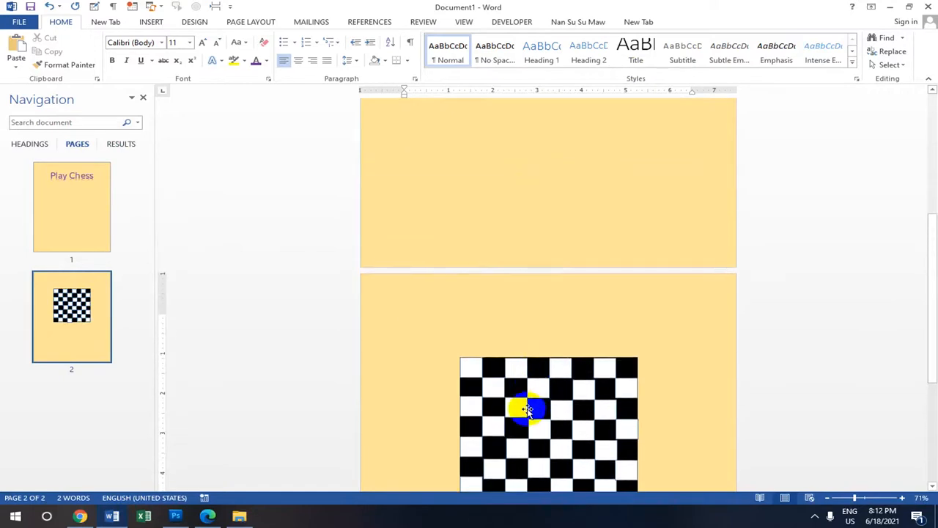
pyautogui.click(520, 404)
pyautogui.moveTo(519, 404)
pyautogui.mouseDown()
pyautogui.moveTo(550, 247)
pyautogui.moveTo(554, 174)
pyautogui.mouseUp()
pyautogui.moveTo(549, 384); pyautogui.dragTo(561, 110)
# Step: Try a light orange page color and restore the light gold page color
pyautogui.scroll(-3, 546, 279)
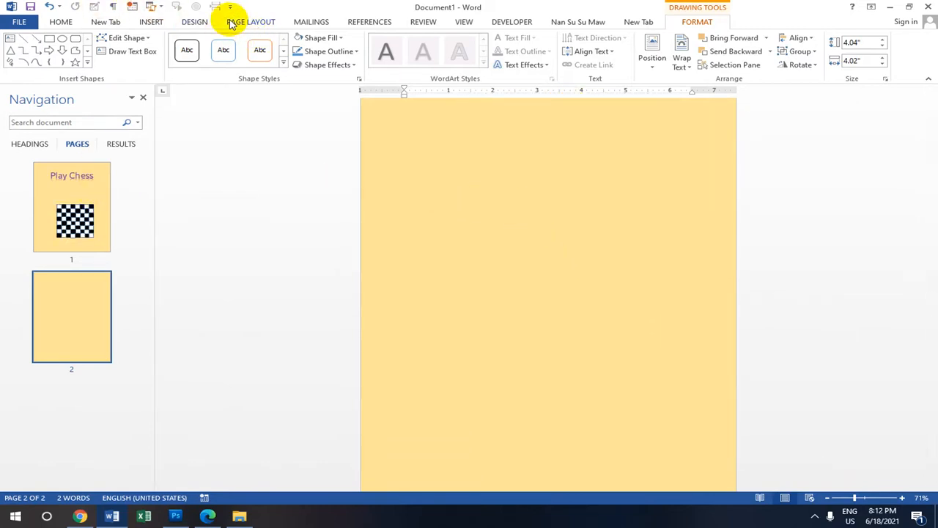
pyautogui.click(252, 22)
pyautogui.click(195, 22)
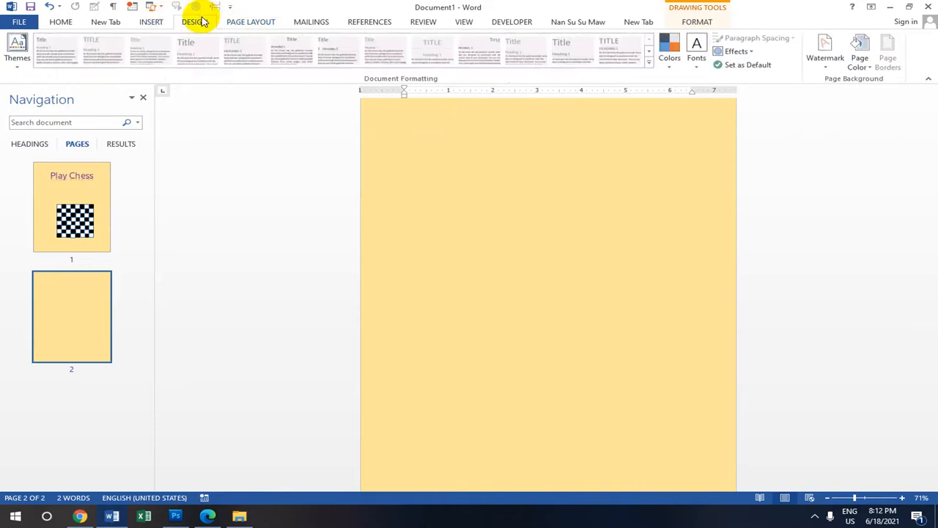
pyautogui.click(869, 64)
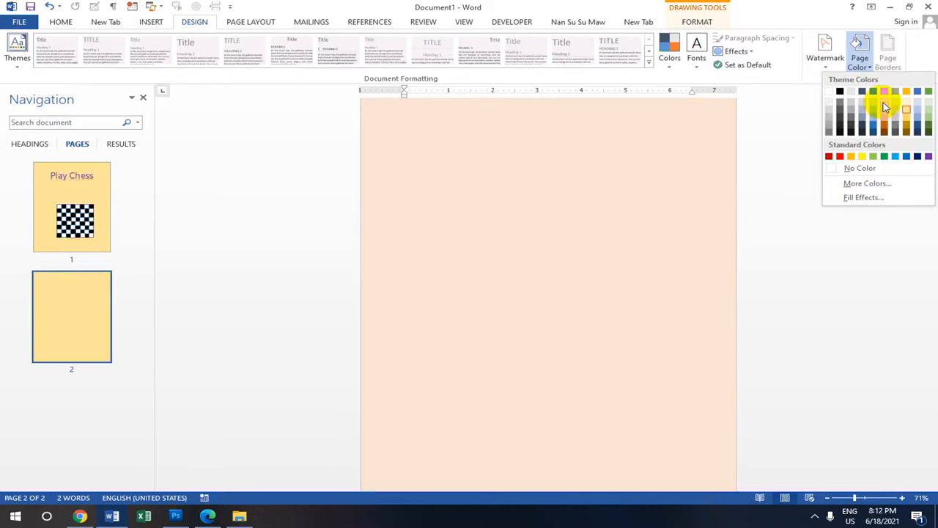
pyautogui.click(885, 102)
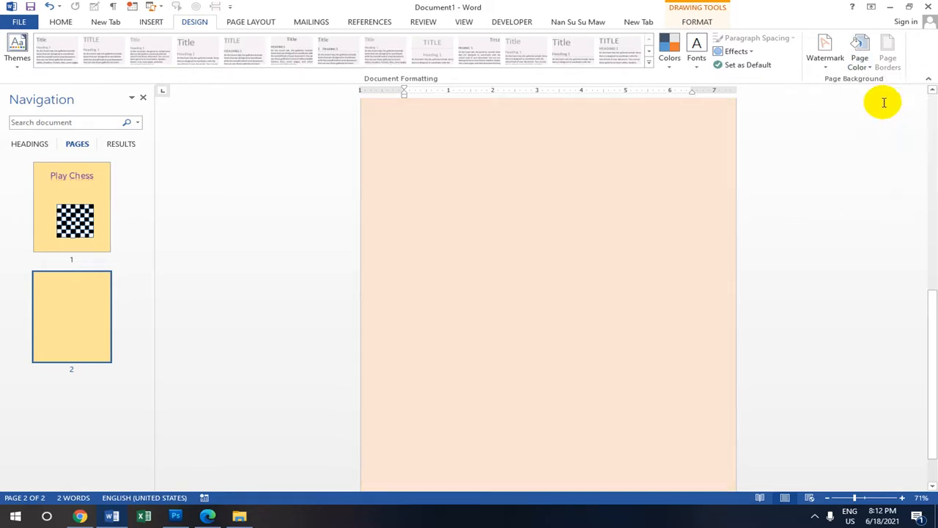
pyautogui.click(867, 64)
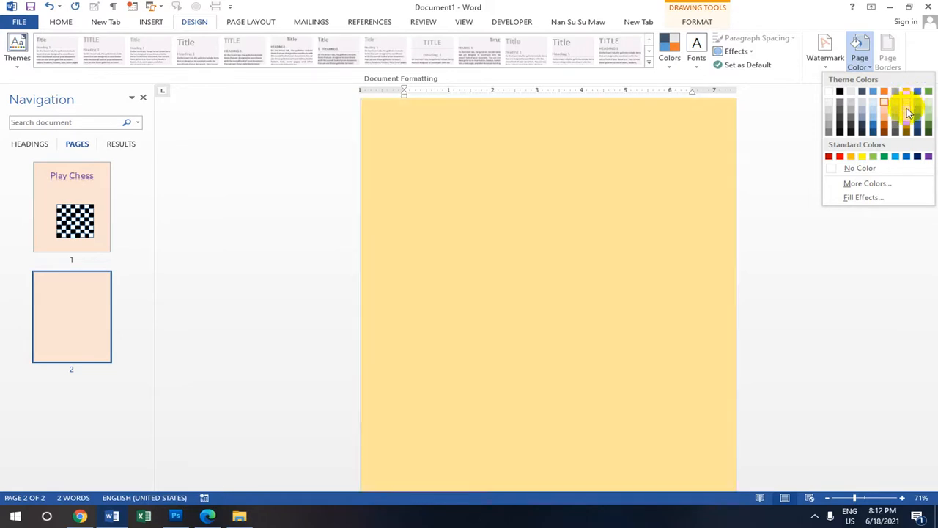
pyautogui.click(907, 111)
# Step: Draw a rectangle about 3.85" high and 4.28" wide in the middle of the empty second page
pyautogui.scroll(2, 435, 125)
pyautogui.scroll(-3, 535, 180)
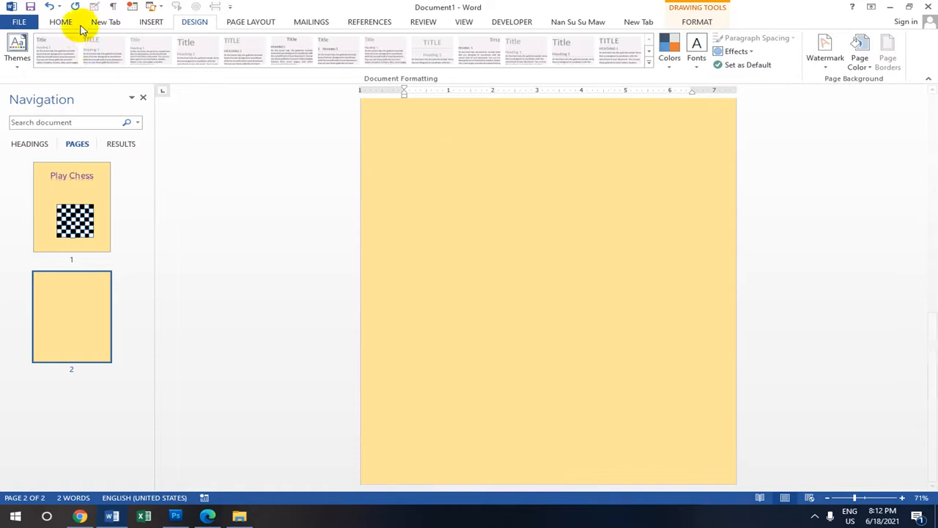
pyautogui.click(151, 23)
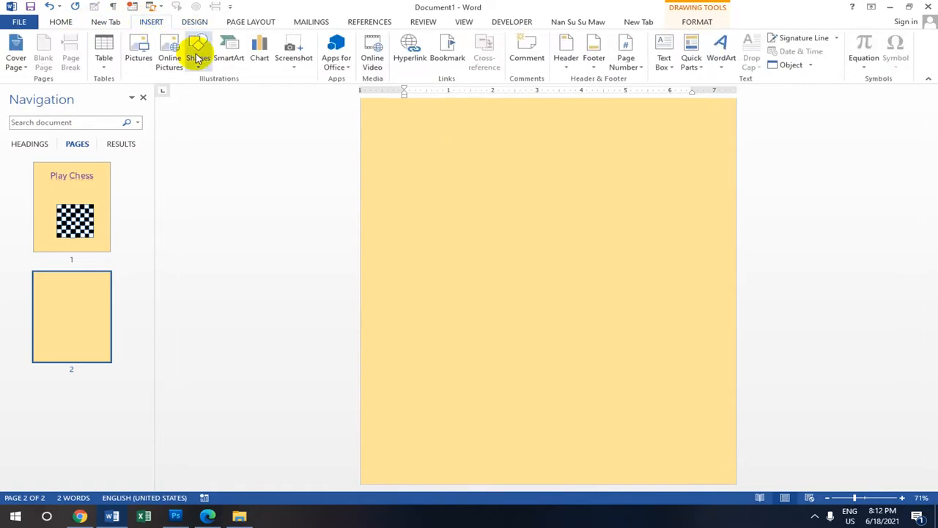
pyautogui.click(193, 22)
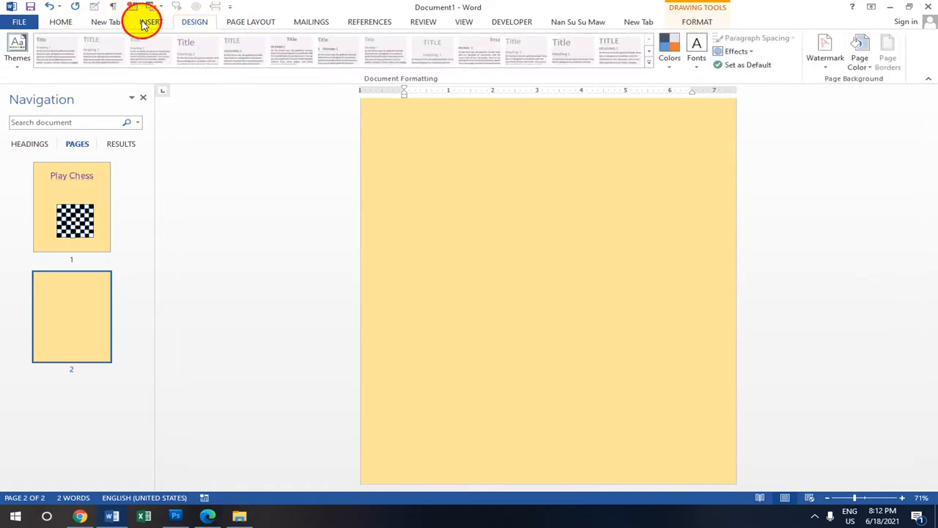
pyautogui.click(145, 23)
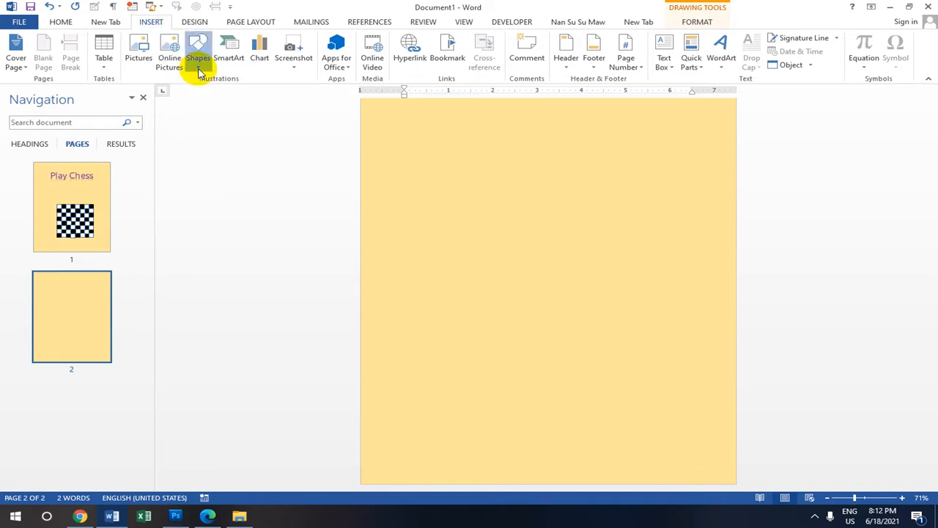
pyautogui.click(197, 67)
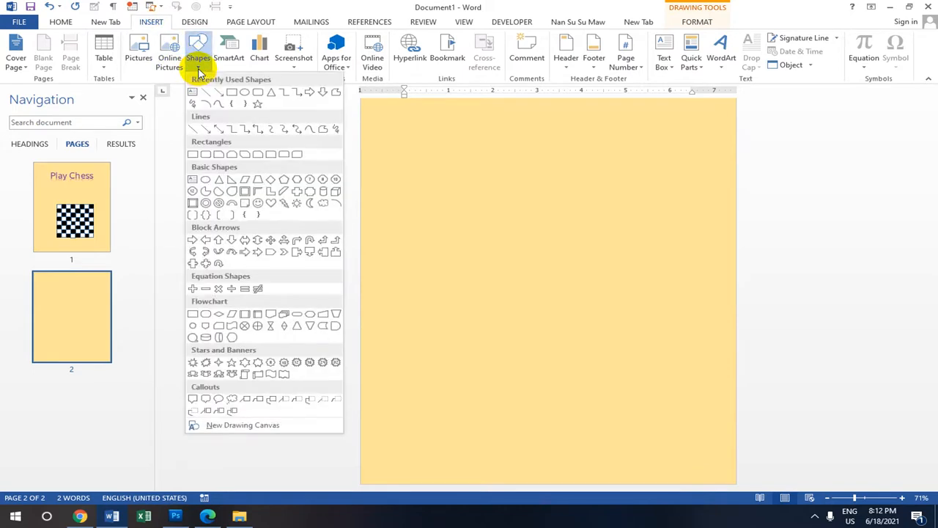
pyautogui.click(232, 94)
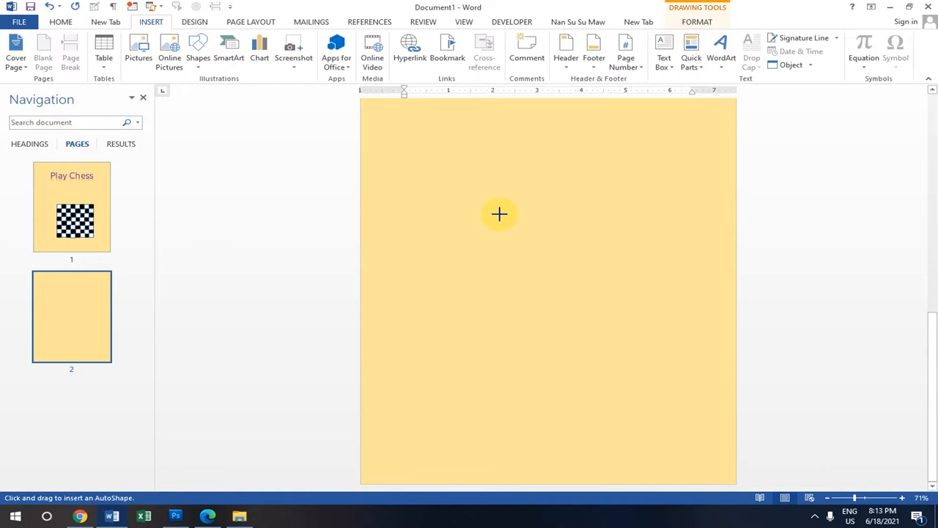
pyautogui.moveTo(468, 194)
pyautogui.mouseDown()
pyautogui.moveTo(530, 245)
pyautogui.moveTo(608, 340)
pyautogui.moveTo(656, 346)
pyautogui.mouseUp()
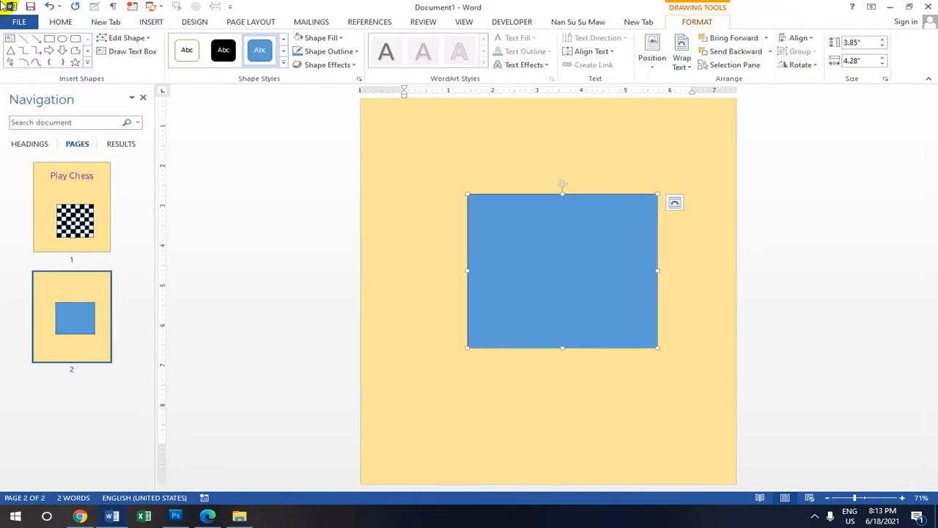
# Step: Set the blue rectangle's height and width to 4" each
pyautogui.click(883, 46)
pyautogui.click(884, 40)
pyautogui.click(884, 41)
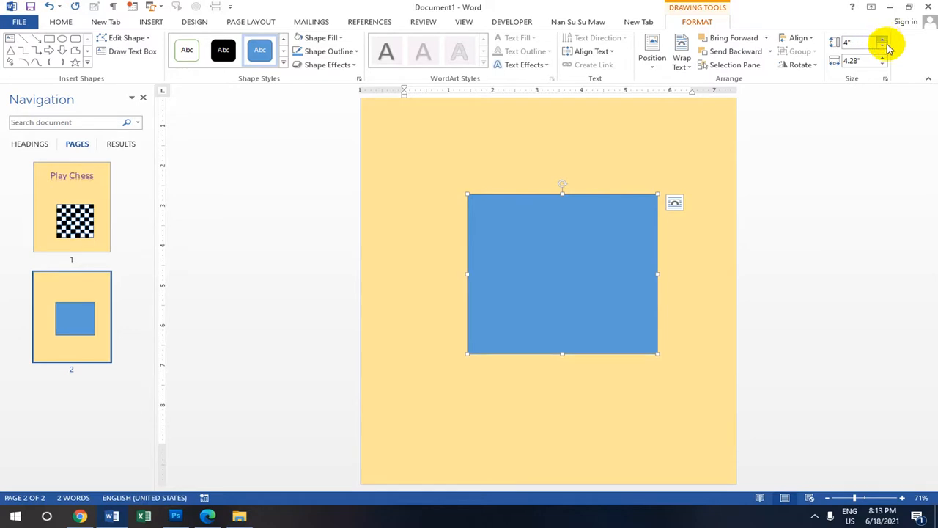
pyautogui.click(883, 64)
pyautogui.click(884, 64)
pyautogui.click(884, 63)
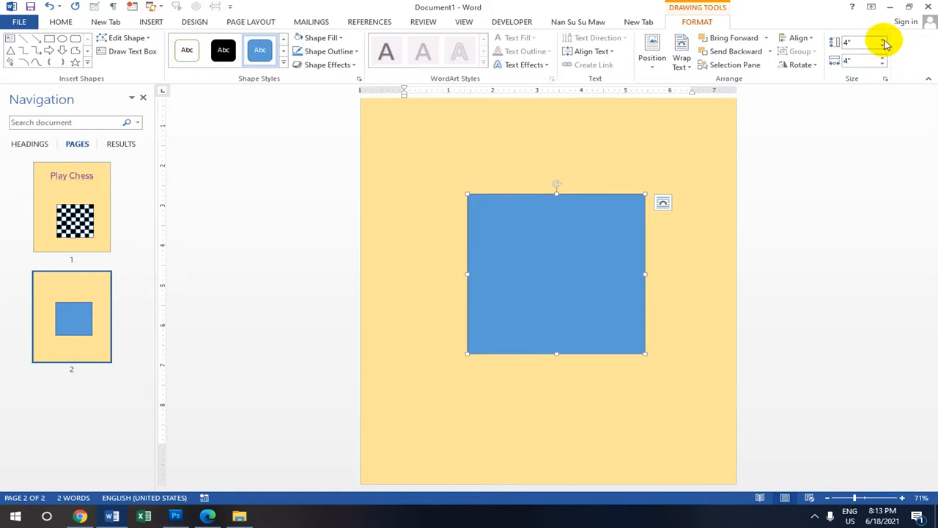
# Step: Try larger height and width values for the square and restore both to 4"
pyautogui.click(884, 39)
pyautogui.click(884, 39)
pyautogui.click(885, 46)
pyautogui.click(884, 45)
pyautogui.click(883, 61)
pyautogui.click(883, 60)
pyautogui.click(883, 60)
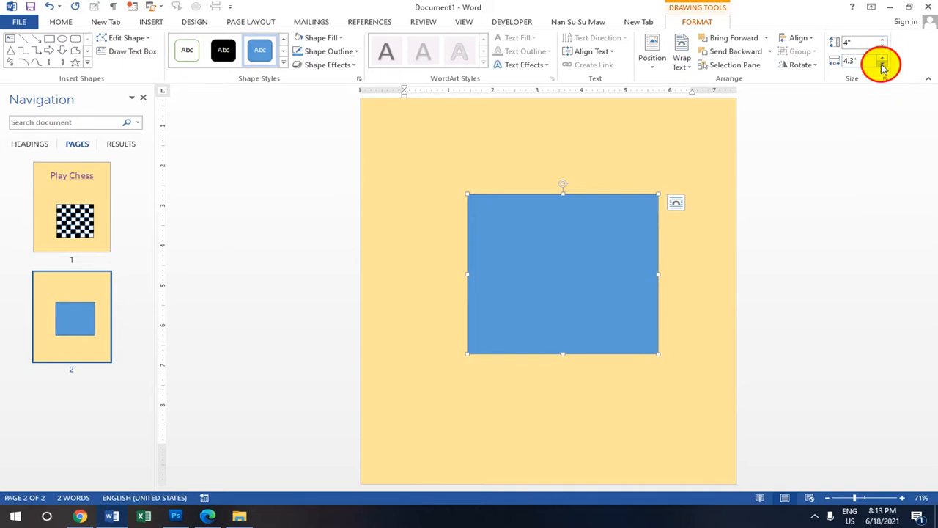
pyautogui.click(883, 64)
pyautogui.click(883, 64)
pyautogui.click(883, 64)
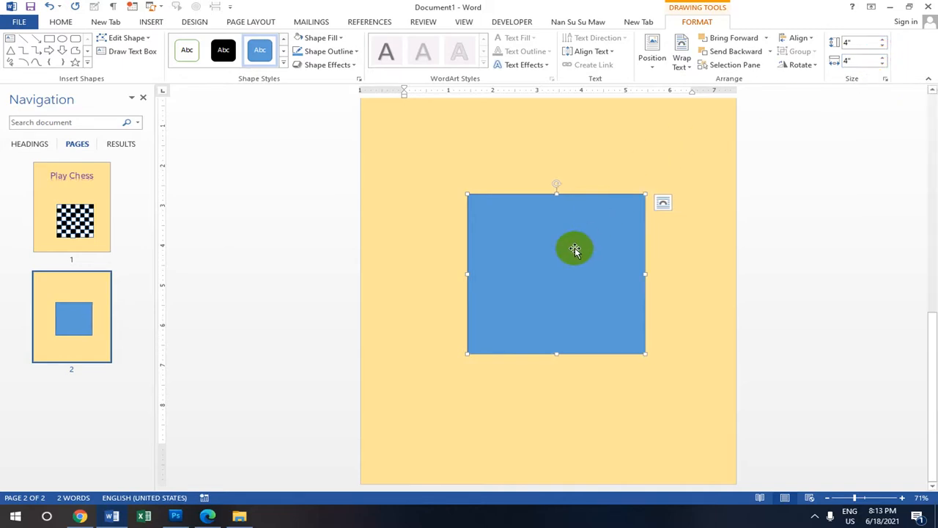
# Step: Fill the large square with black and apply the solid black preset shape style to it
pyautogui.scroll(1, 576, 250)
pyautogui.scroll(-1, 575, 250)
pyautogui.click(341, 38)
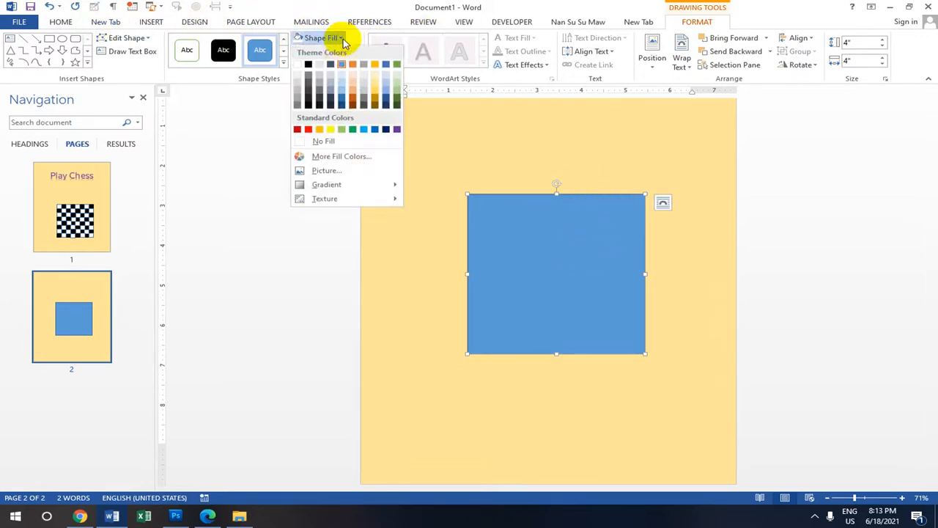
pyautogui.click(309, 66)
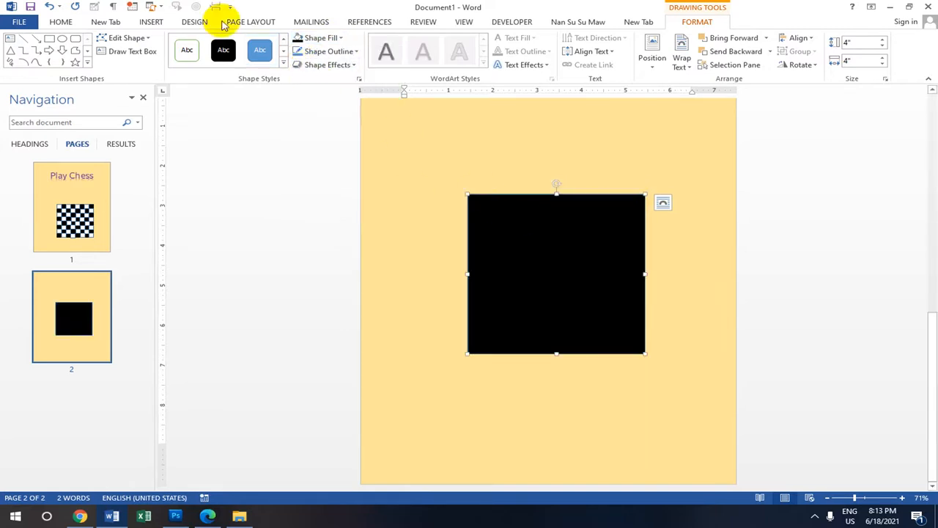
pyautogui.click(284, 65)
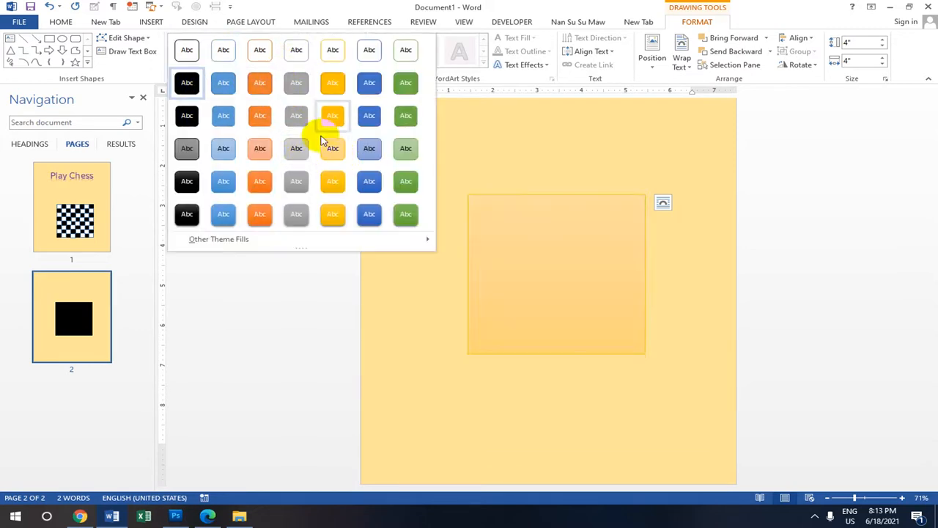
pyautogui.click(187, 85)
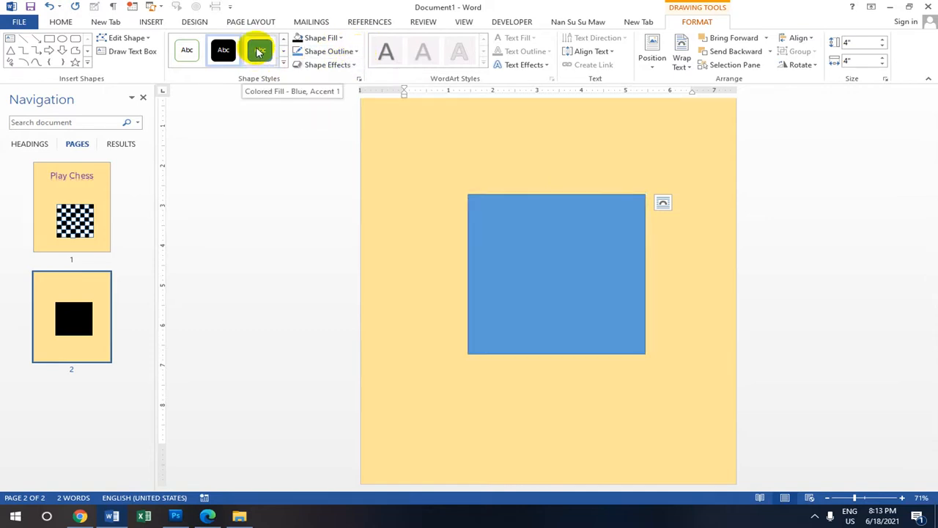
pyautogui.click(662, 203)
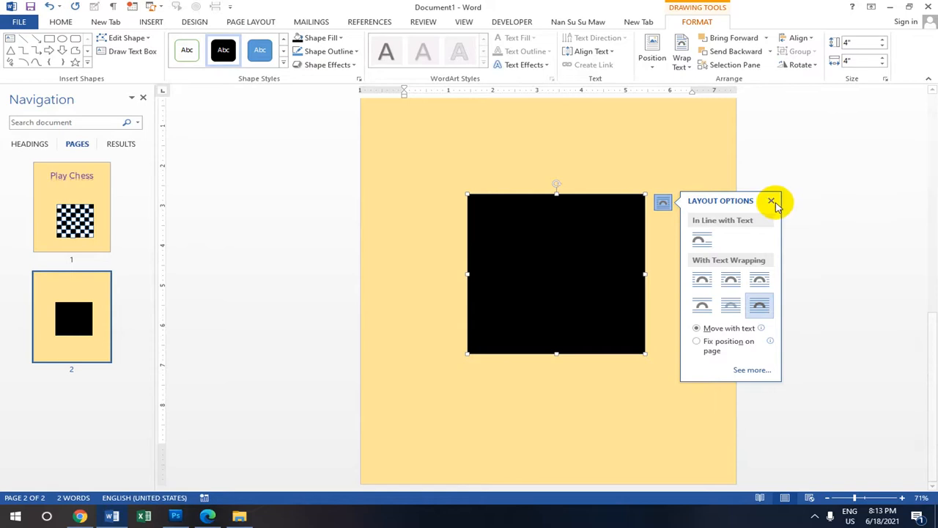
pyautogui.click(772, 200)
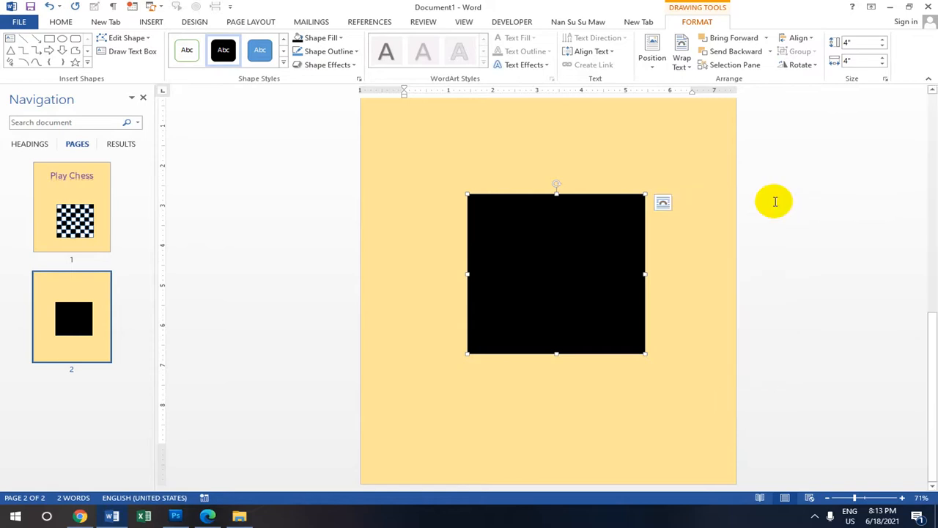
# Step: Draw a small rectangle about 0.72" high and 0.82" wide on top of the black square
pyautogui.click(151, 23)
pyautogui.click(197, 62)
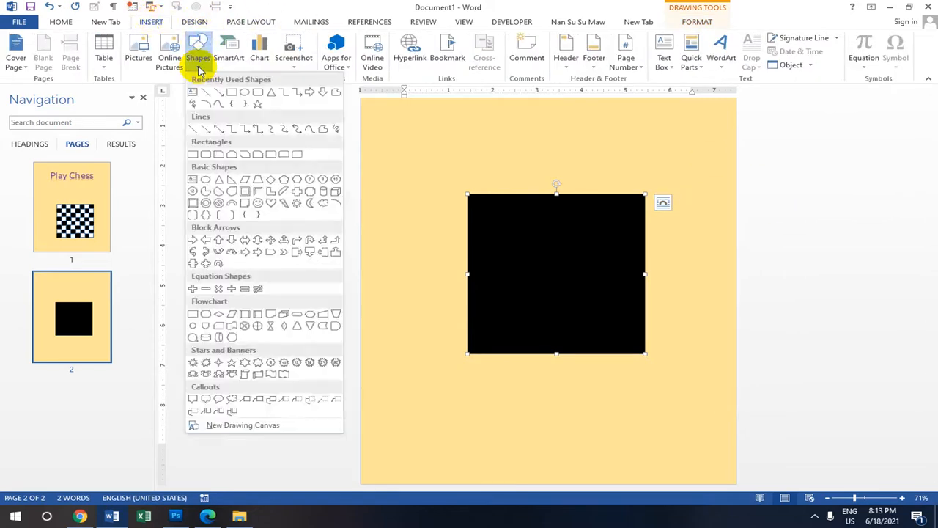
pyautogui.click(232, 93)
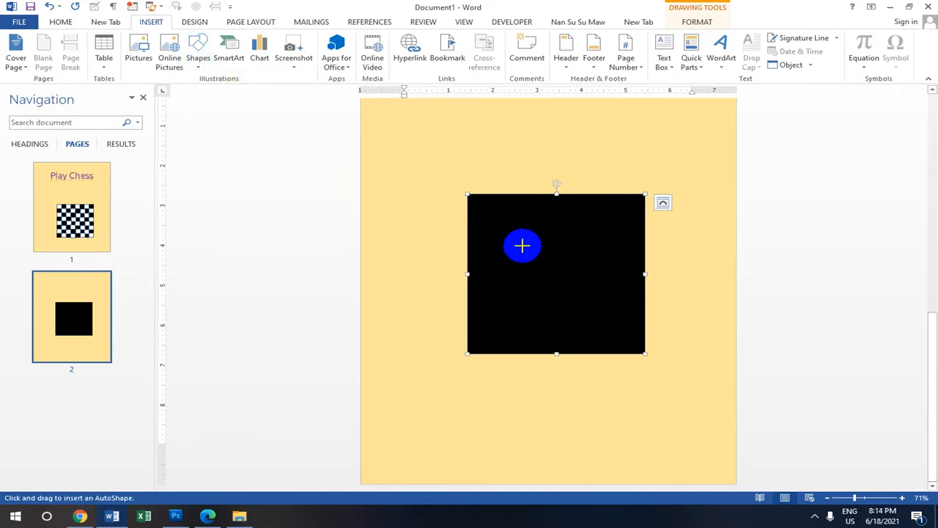
pyautogui.moveTo(521, 235); pyautogui.dragTo(559, 263)
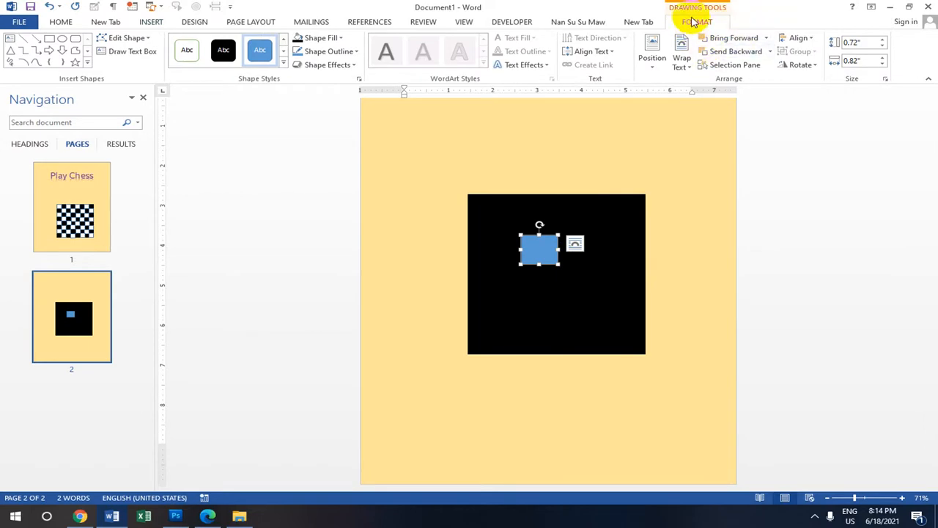
# Step: Set the small blue rectangle's height and width to 0.5" each
pyautogui.click(884, 46)
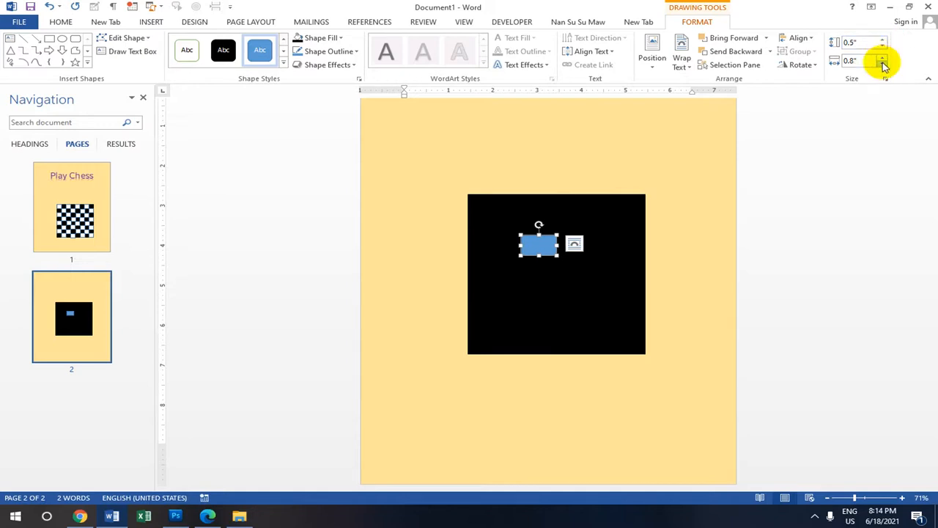
pyautogui.click(884, 66)
pyautogui.click(884, 66)
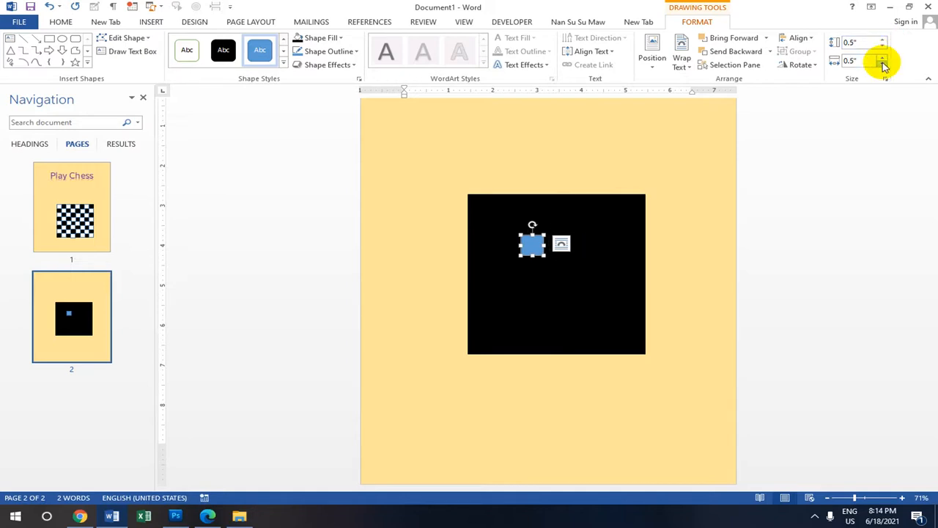
# Step: Move the small blue square into the upper-left corner of the black square, aligned with its edges
pyautogui.scroll(2, 537, 269)
pyautogui.scroll(-2, 537, 269)
pyautogui.click(858, 497)
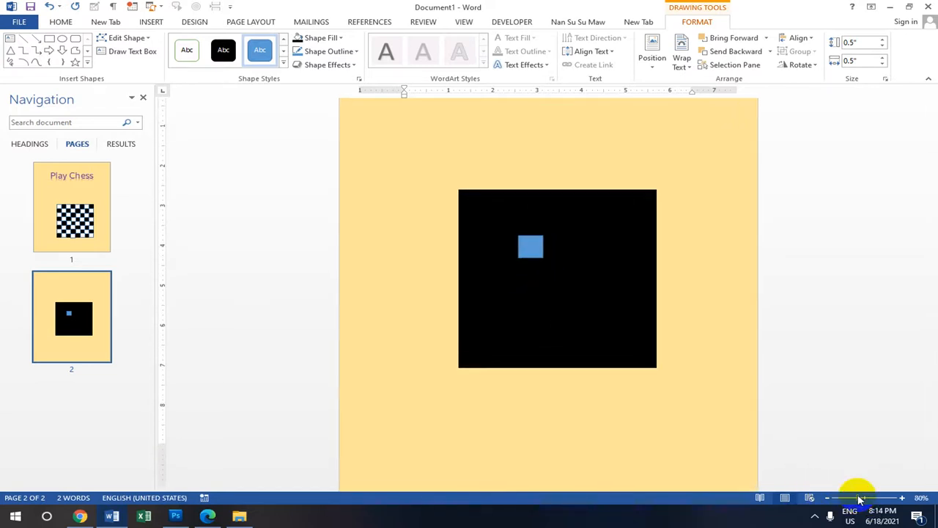
pyautogui.click(538, 245)
pyautogui.moveTo(533, 250); pyautogui.dragTo(473, 199)
pyautogui.scroll(2, 503, 218)
pyautogui.scroll(-1, 506, 227)
pyautogui.click(478, 223)
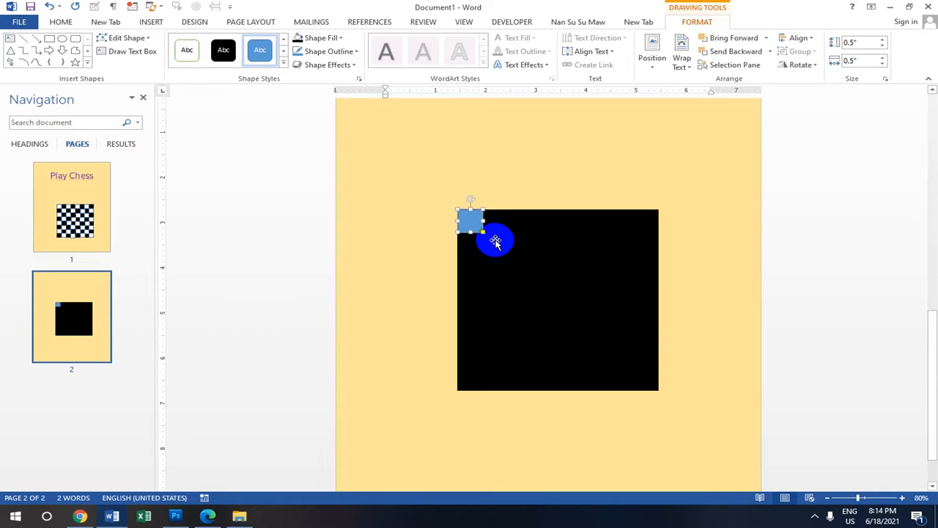
pyautogui.scroll(-1, 484, 231)
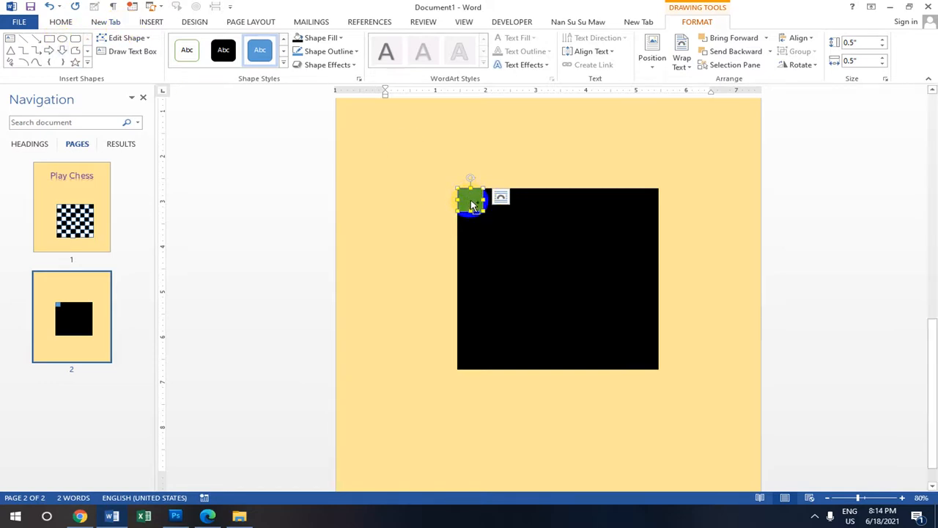
# Step: Duplicate the blue corner square and place the copy diagonally below it, touching at the corner
pyautogui.moveTo(471, 198); pyautogui.dragTo(494, 222)
pyautogui.click(525, 218)
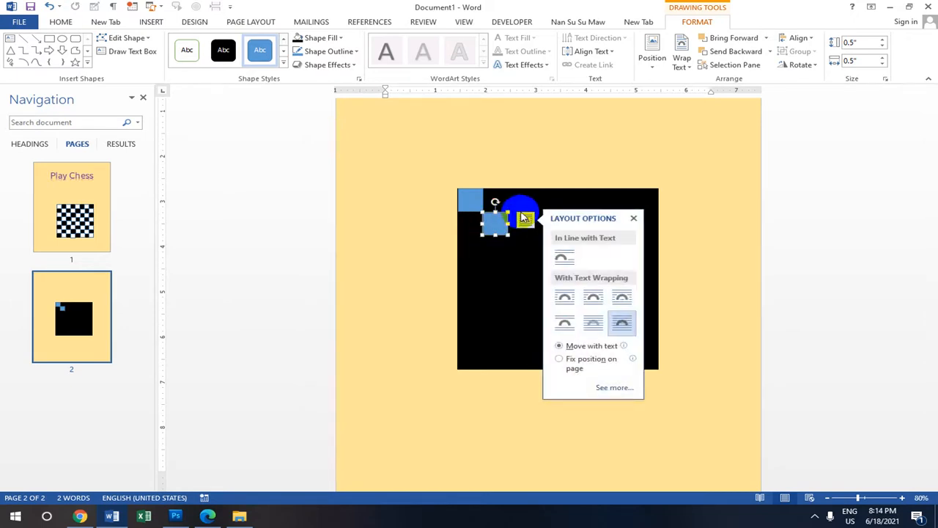
pyautogui.click(635, 218)
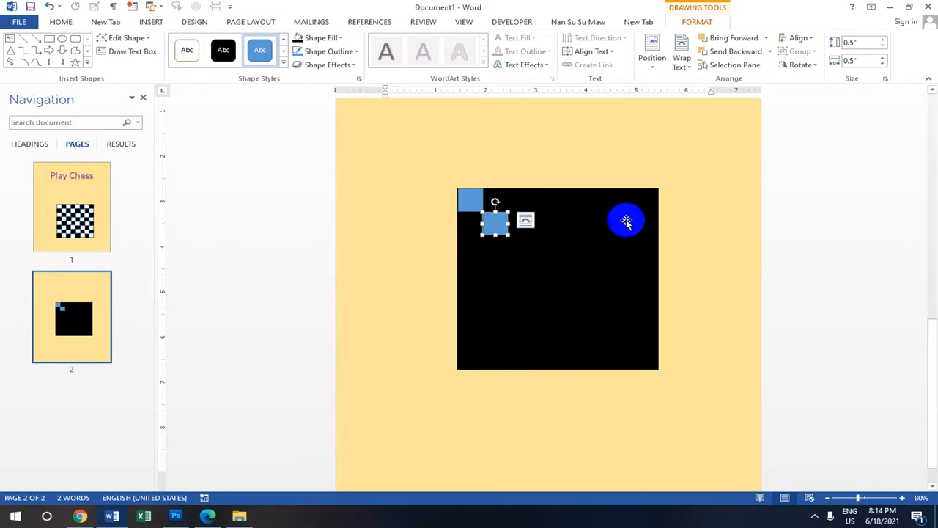
pyautogui.click(503, 223)
pyautogui.click(544, 157)
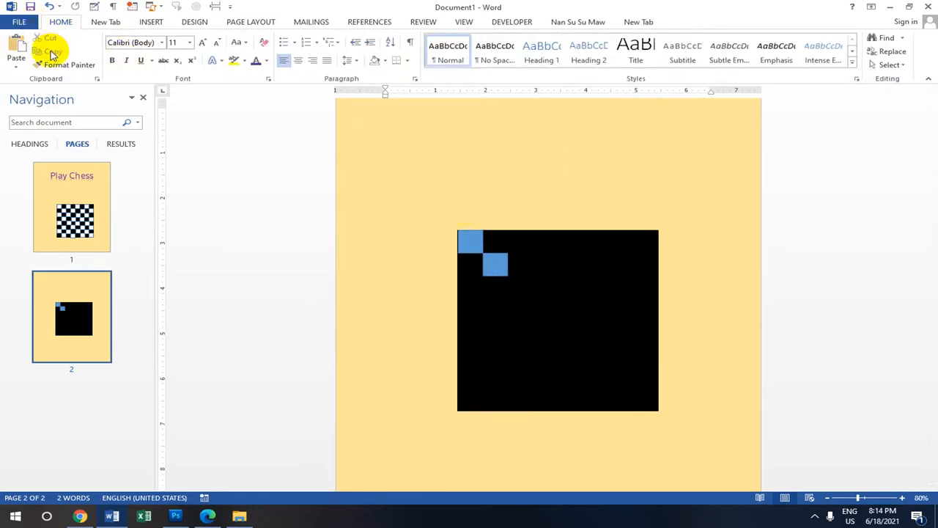
# Step: Copy and paste the second blue square and align the new one as the third square of the diagonal
pyautogui.click(495, 265)
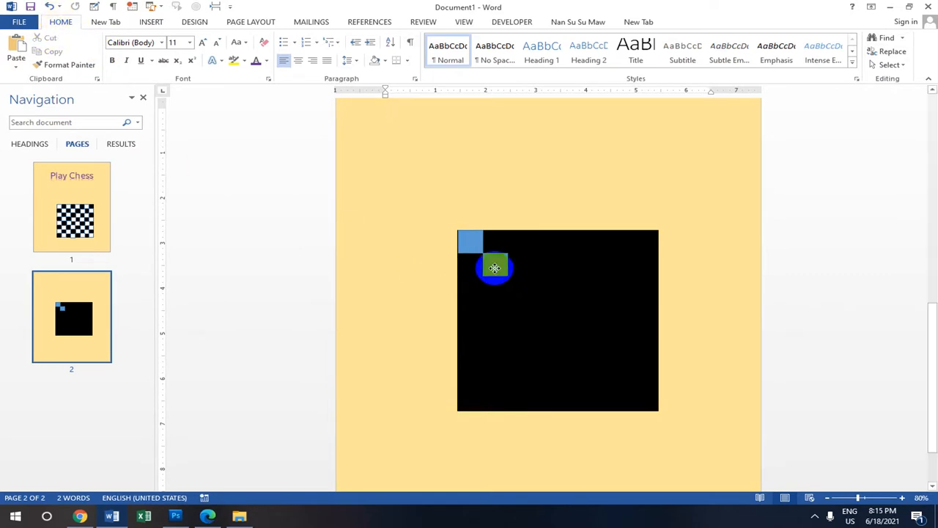
pyautogui.click(62, 22)
pyautogui.click(57, 53)
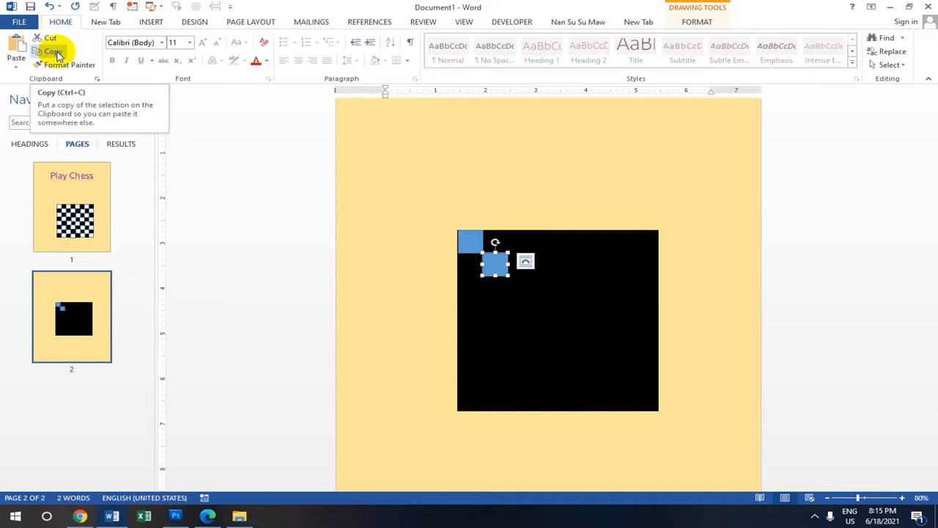
pyautogui.click(18, 45)
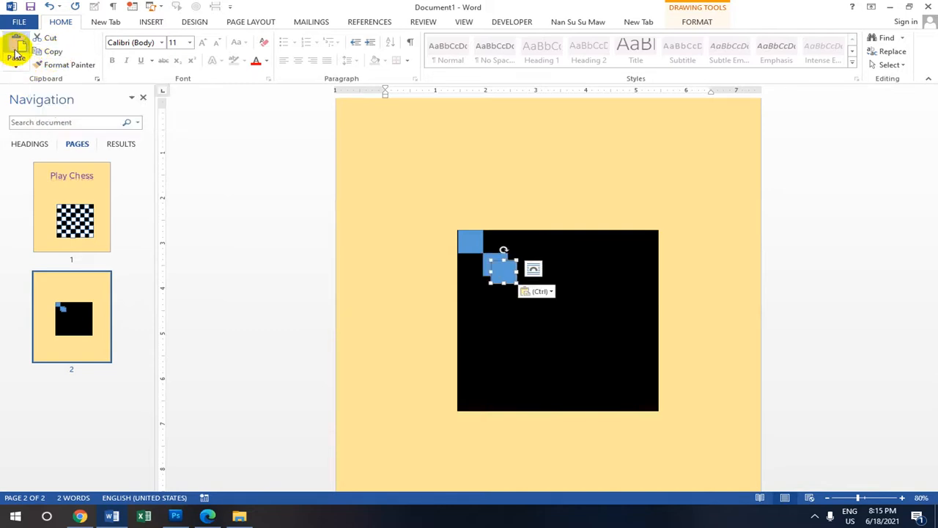
pyautogui.moveTo(507, 273); pyautogui.dragTo(522, 290)
pyautogui.scroll(1, 529, 305)
pyautogui.scroll(-1, 529, 307)
pyautogui.moveTo(529, 308); pyautogui.dragTo(511, 292)
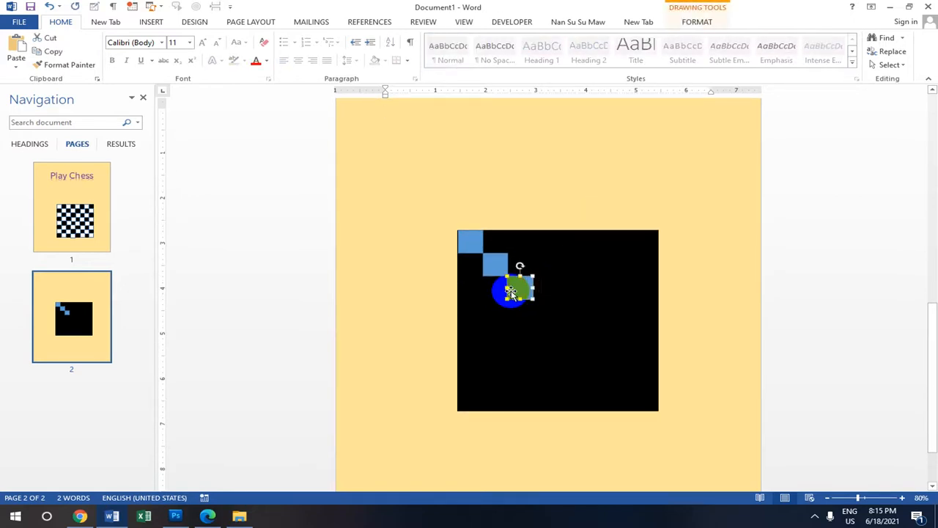
pyautogui.click(549, 284)
pyautogui.click(601, 247)
# Step: Paste more copies of the blue square and line them up to complete the eight-square diagonal to the board's lower-right corner
pyautogui.click(520, 286)
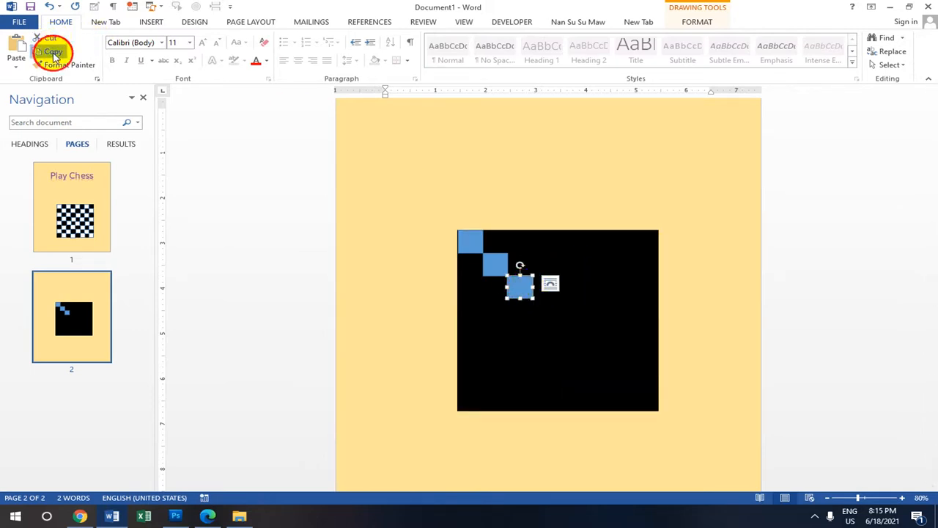
pyautogui.click(15, 50)
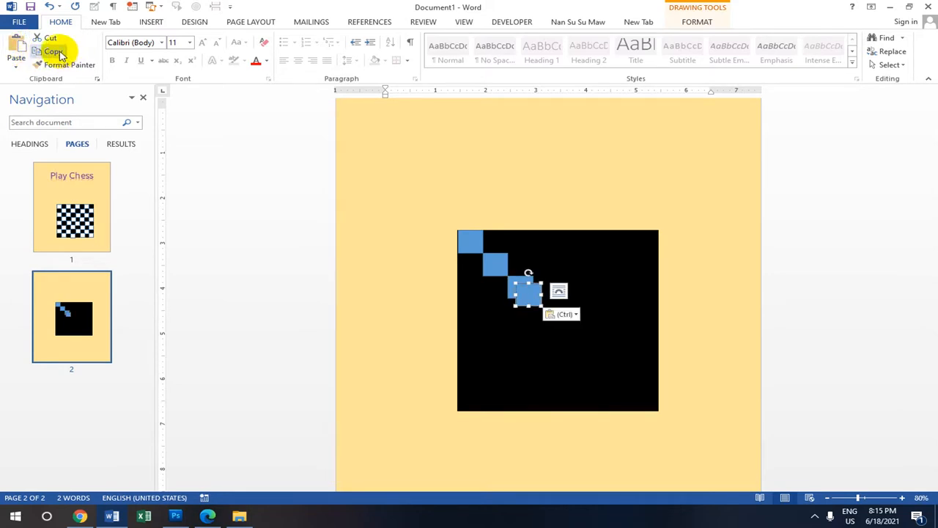
pyautogui.click(60, 55)
pyautogui.click(16, 50)
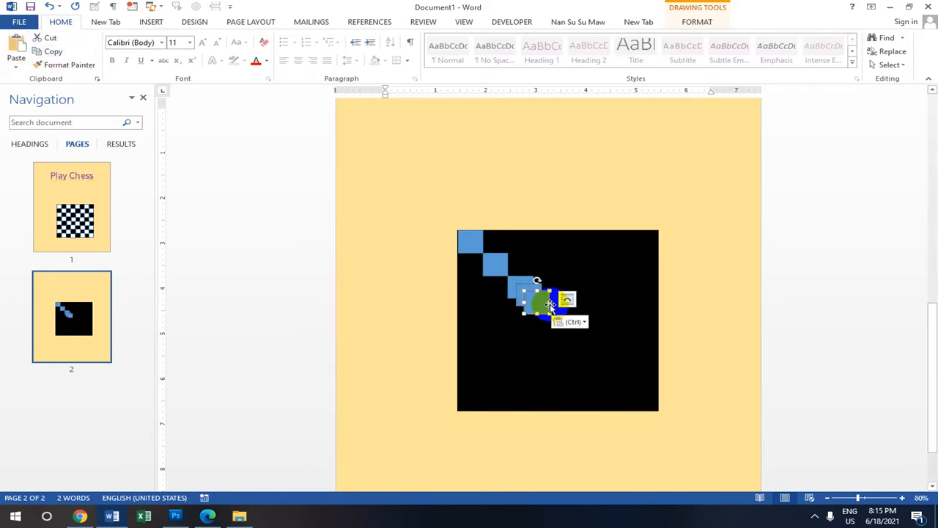
pyautogui.moveTo(540, 302); pyautogui.dragTo(540, 304)
pyautogui.moveTo(548, 314); pyautogui.dragTo(558, 322)
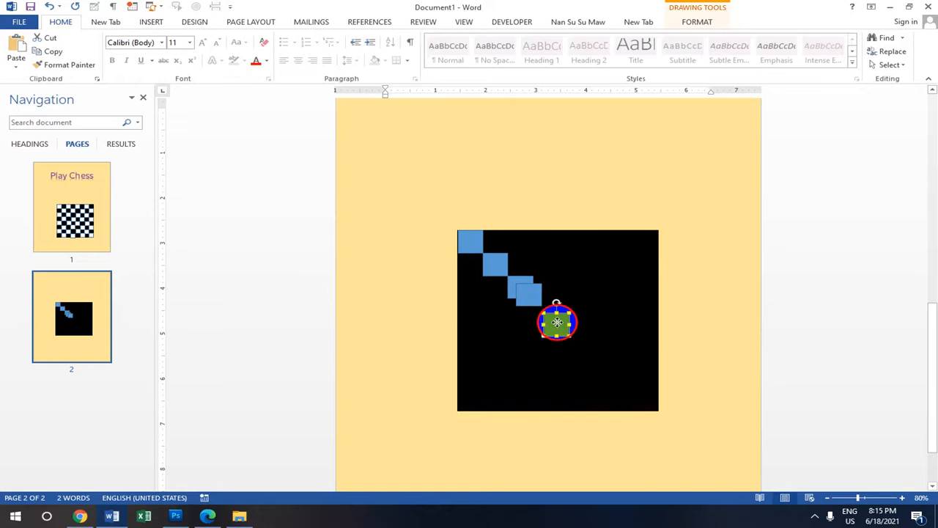
pyautogui.moveTo(529, 294); pyautogui.dragTo(579, 340)
pyautogui.moveTo(528, 299); pyautogui.dragTo(637, 390)
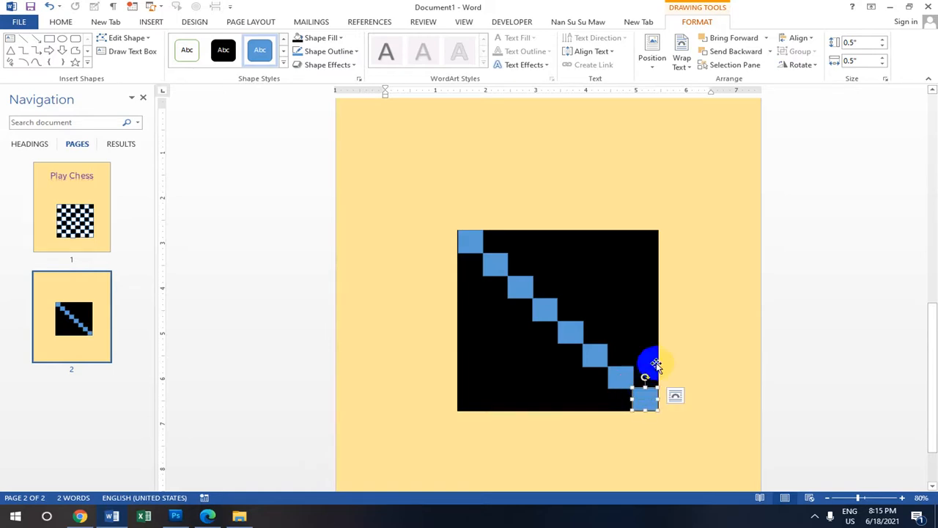
# Step: Copy the six inner diagonal squares and place the copies as a parallel diagonal starting at the top row's third cell
pyautogui.click(684, 226)
pyautogui.moveTo(621, 288); pyautogui.dragTo(614, 353)
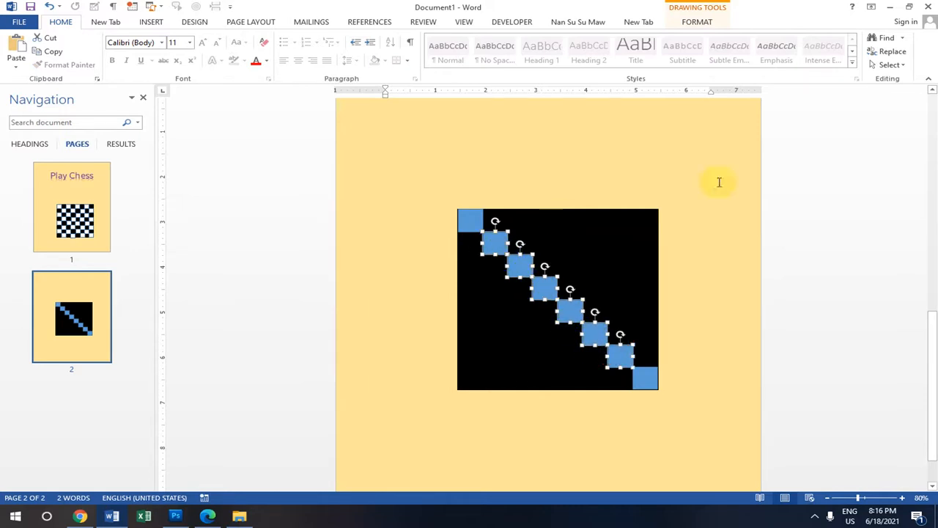
pyautogui.click(52, 53)
pyautogui.click(17, 53)
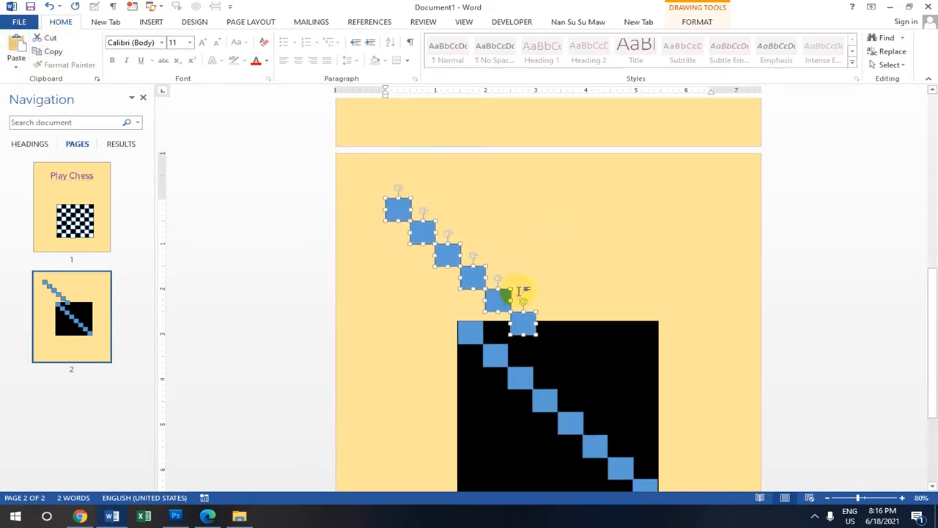
pyautogui.scroll(-3, 572, 308)
pyautogui.click(437, 167)
pyautogui.moveTo(444, 168); pyautogui.dragTo(562, 294)
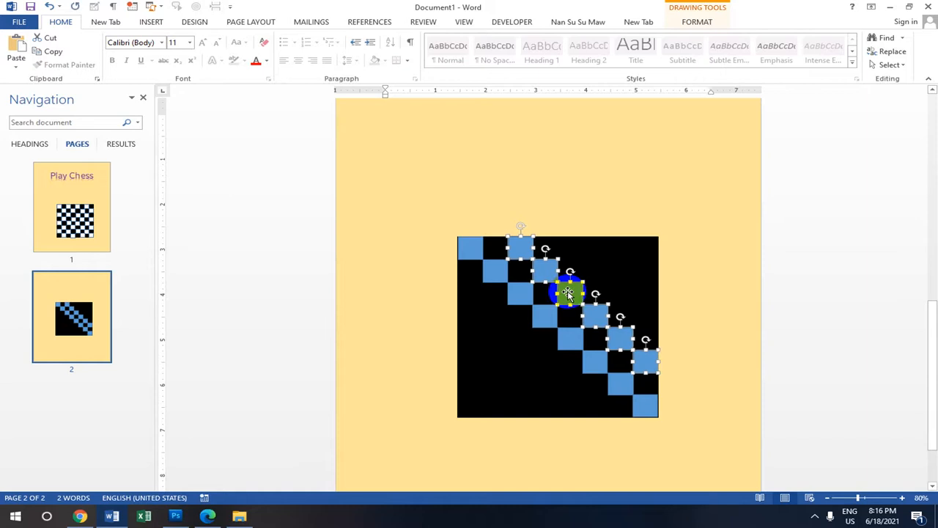
pyautogui.click(601, 196)
# Step: Copy the four inner squares of the second diagonal and place them as a diagonal starting at the top row's fifth cell
pyautogui.click(545, 265)
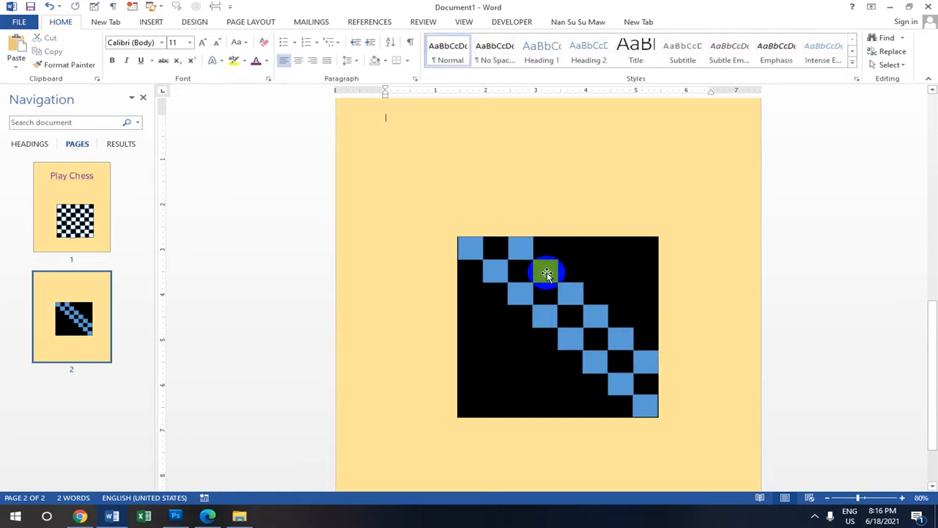
pyautogui.keyDown('shift'); pyautogui.click(577, 304); pyautogui.keyUp('shift')
pyautogui.keyDown('shift'); pyautogui.click(620, 337); pyautogui.keyUp('shift')
pyautogui.click(51, 50)
pyautogui.click(14, 50)
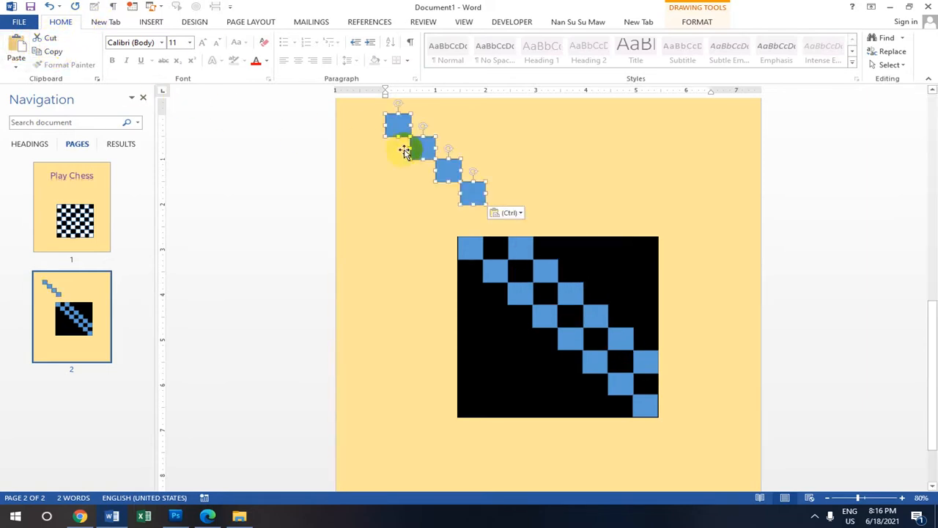
pyautogui.moveTo(421, 151); pyautogui.dragTo(594, 270)
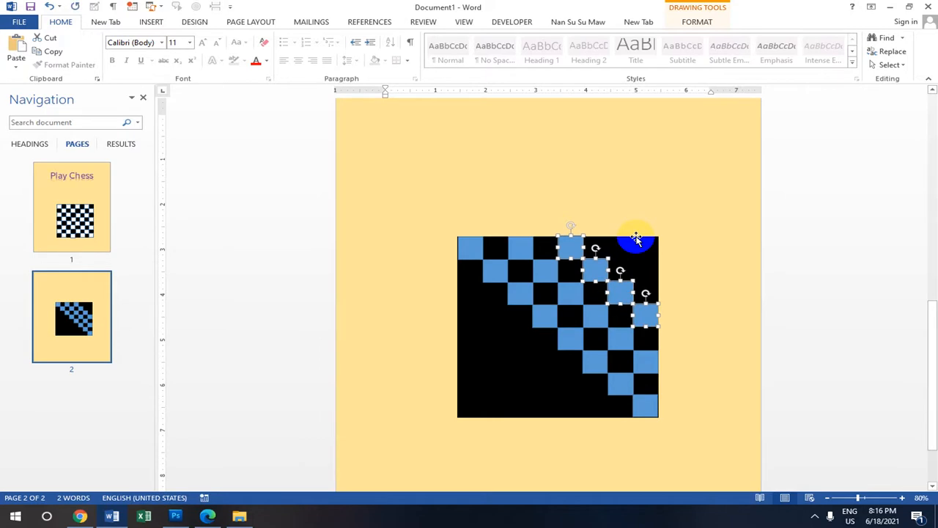
pyautogui.click(652, 192)
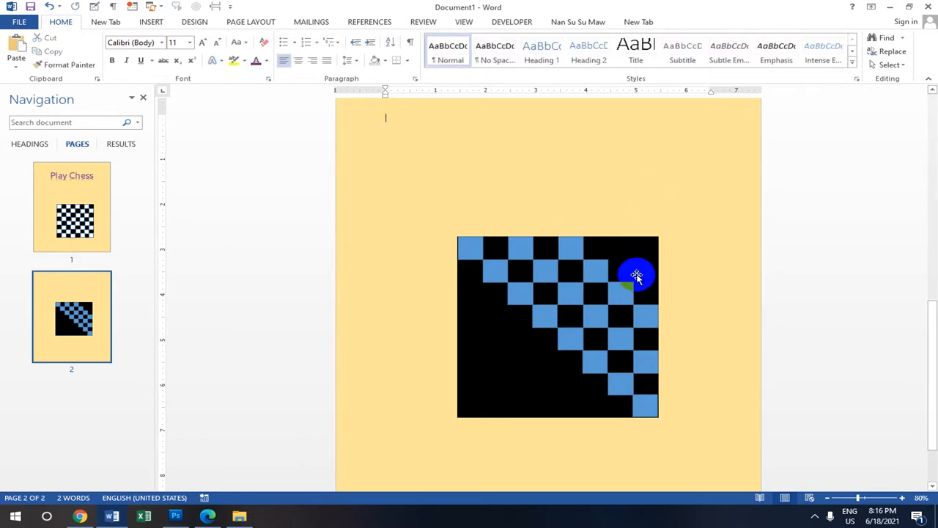
# Step: Copy two inner squares of the third diagonal and place them diagonally from the top row's seventh cell
pyautogui.click(593, 269)
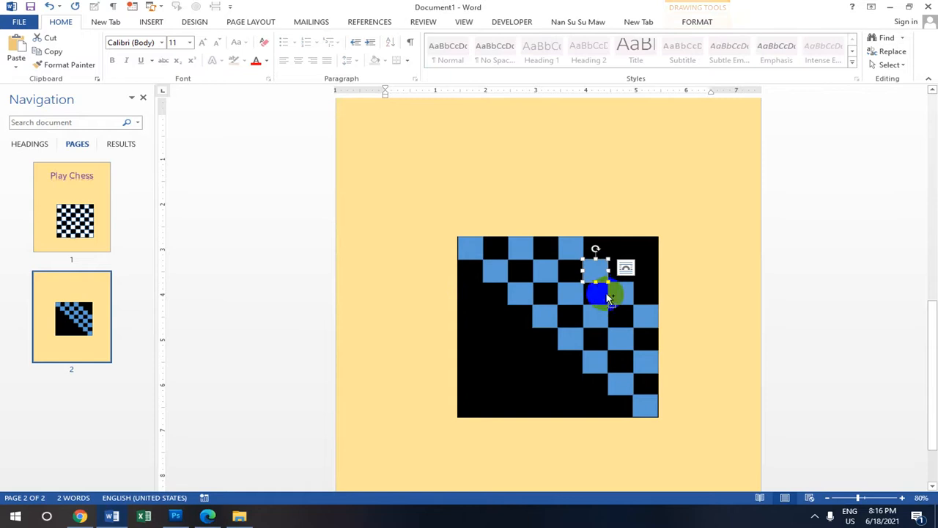
pyautogui.click(16, 48)
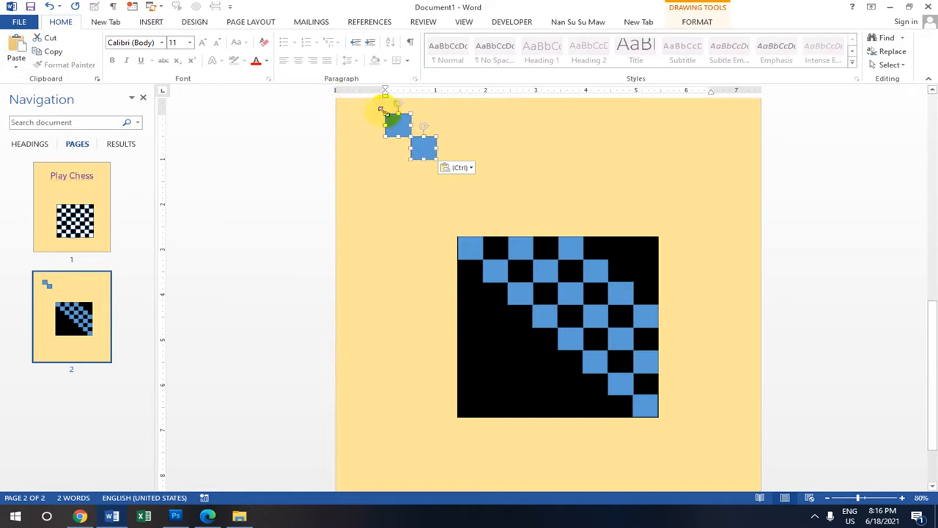
pyautogui.moveTo(402, 126); pyautogui.dragTo(632, 250)
pyautogui.scroll(-2, 664, 256)
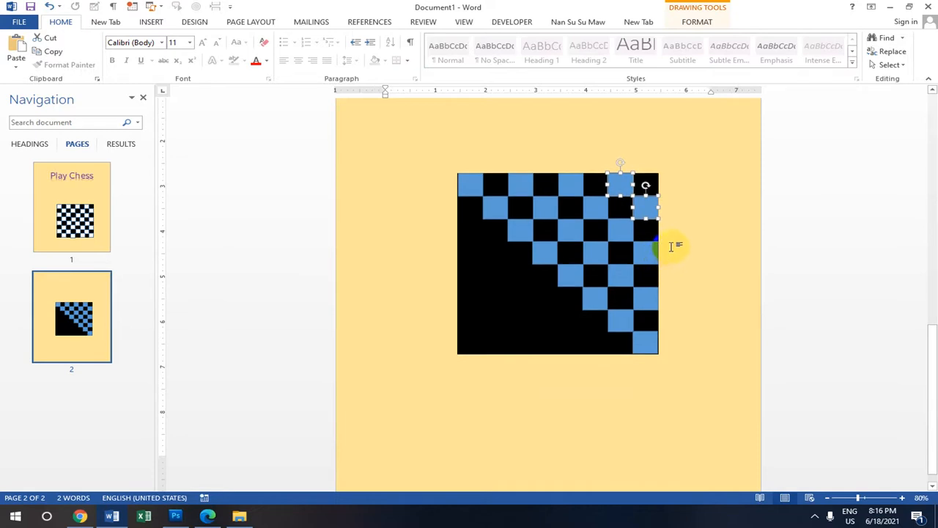
pyautogui.click(684, 219)
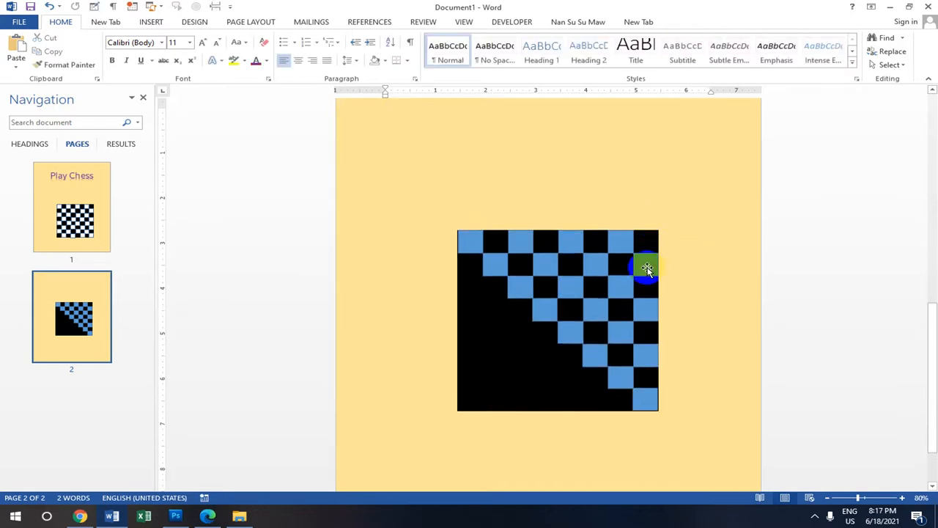
pyautogui.scroll(-1, 639, 269)
pyautogui.click(525, 217)
pyautogui.keyDown('shift'); pyautogui.click(543, 243); pyautogui.keyUp('shift')
pyautogui.keyDown('shift'); pyautogui.click(568, 267); pyautogui.keyUp('shift')
pyautogui.keyDown('shift'); pyautogui.click(601, 297); pyautogui.keyUp('shift')
pyautogui.moveTo(630, 308); pyautogui.dragTo(648, 332)
pyautogui.hotkey('ctrl', 'z')
pyautogui.hotkey('ctrl', 'z')
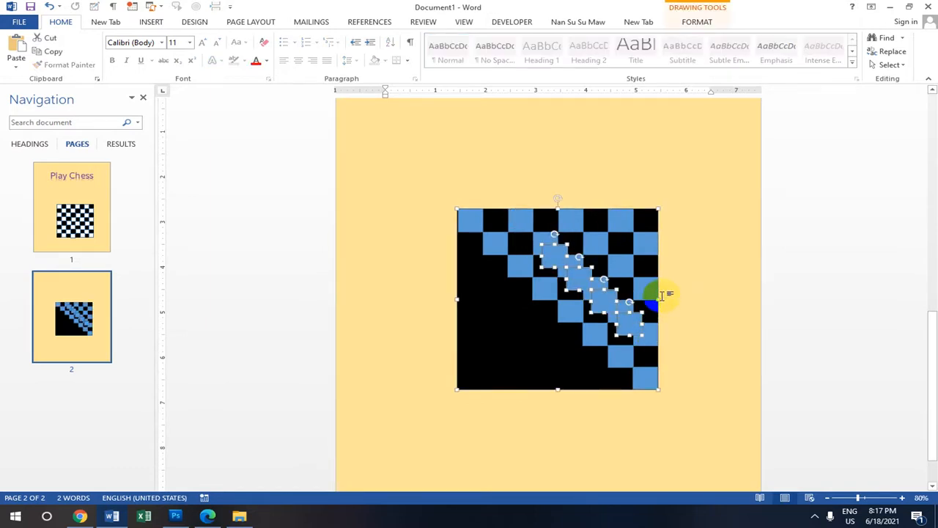
# Step: Select all blue squares above the main diagonal and group them into one object
pyautogui.moveTo(648, 336); pyautogui.dragTo(588, 239)
pyautogui.keyDown('ctrl'); pyautogui.click(596, 244); pyautogui.keyUp('ctrl')
pyautogui.keyDown('ctrl'); pyautogui.click(571, 223); pyautogui.keyUp('ctrl')
pyautogui.keyDown('ctrl'); pyautogui.click(619, 223); pyautogui.keyUp('ctrl')
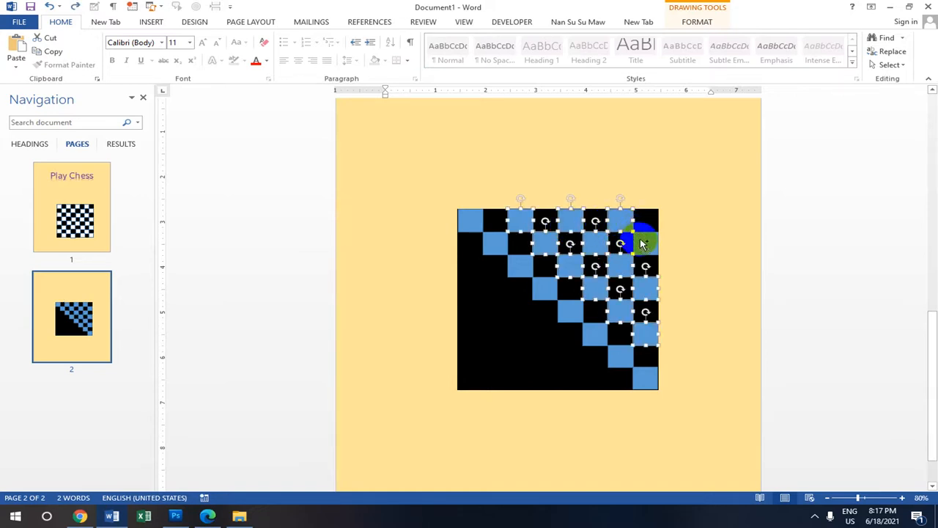
pyautogui.click(695, 21)
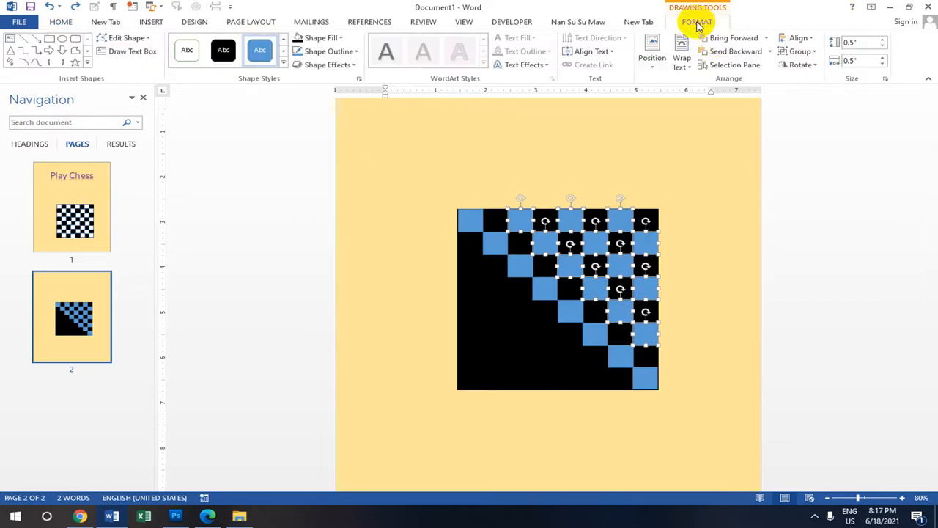
pyautogui.click(803, 52)
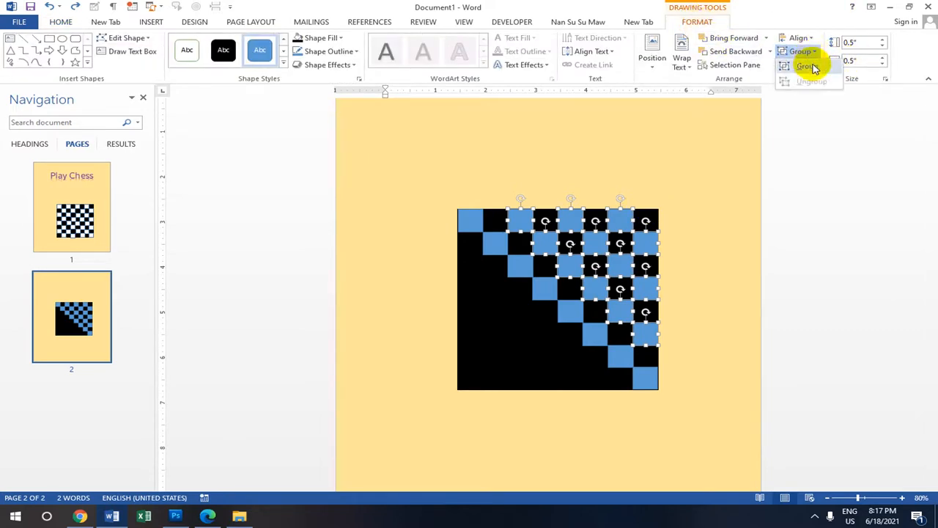
pyautogui.click(807, 67)
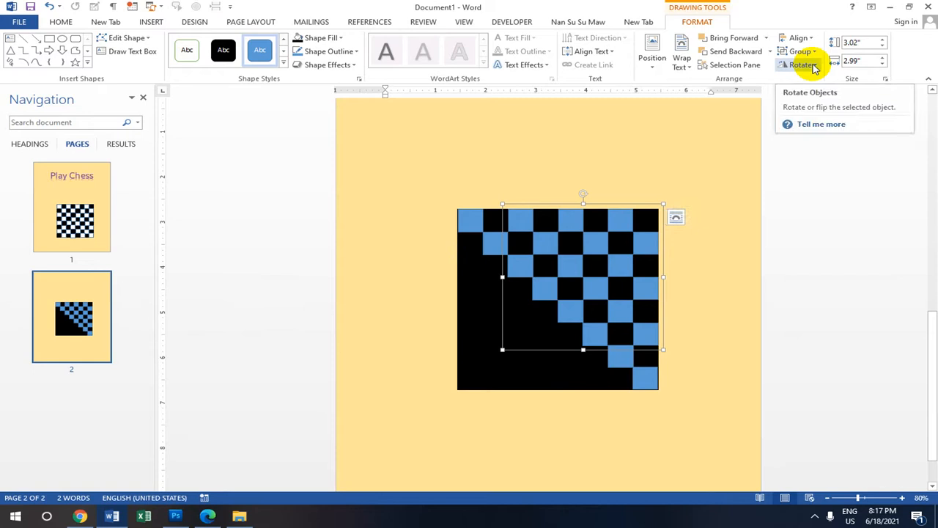
pyautogui.click(810, 52)
pyautogui.click(808, 67)
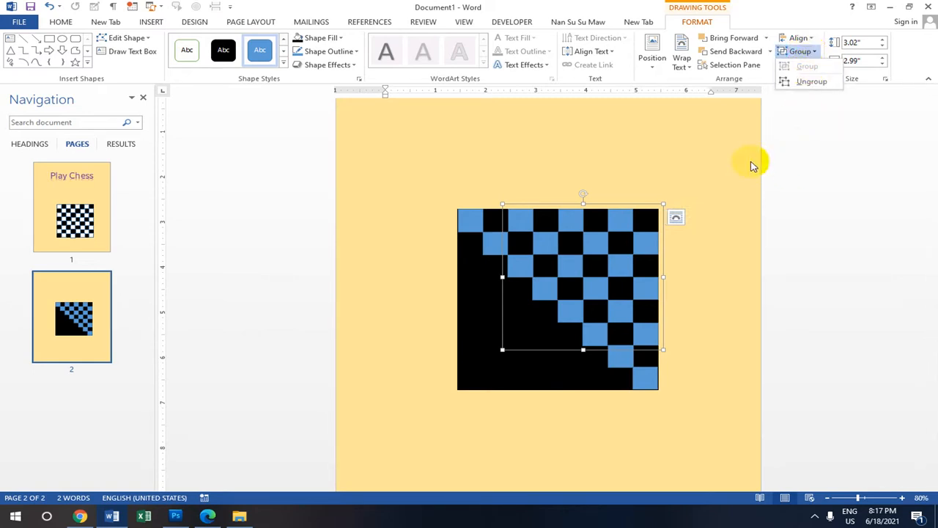
pyautogui.click(721, 147)
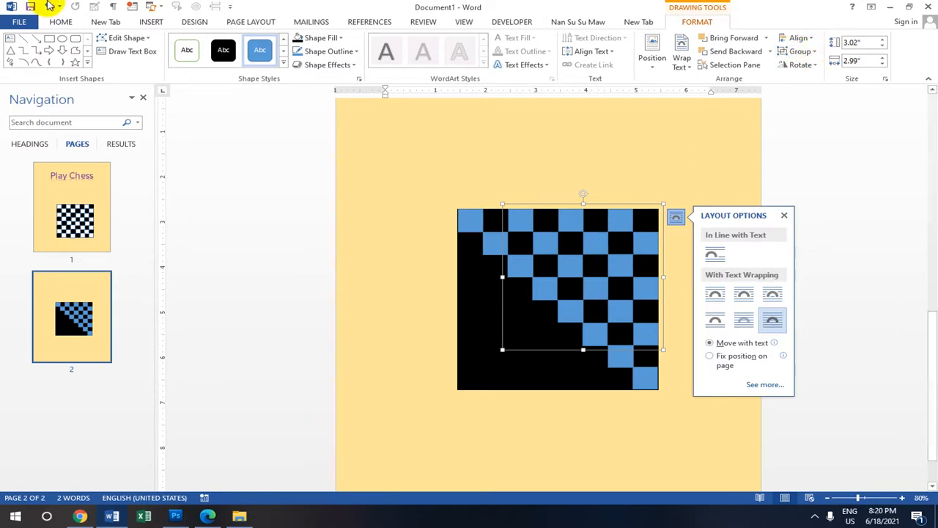
# Step: Duplicate the grouped squares and move the copy over the lower-left part of the board
pyautogui.click(61, 22)
pyautogui.click(51, 49)
pyautogui.click(22, 46)
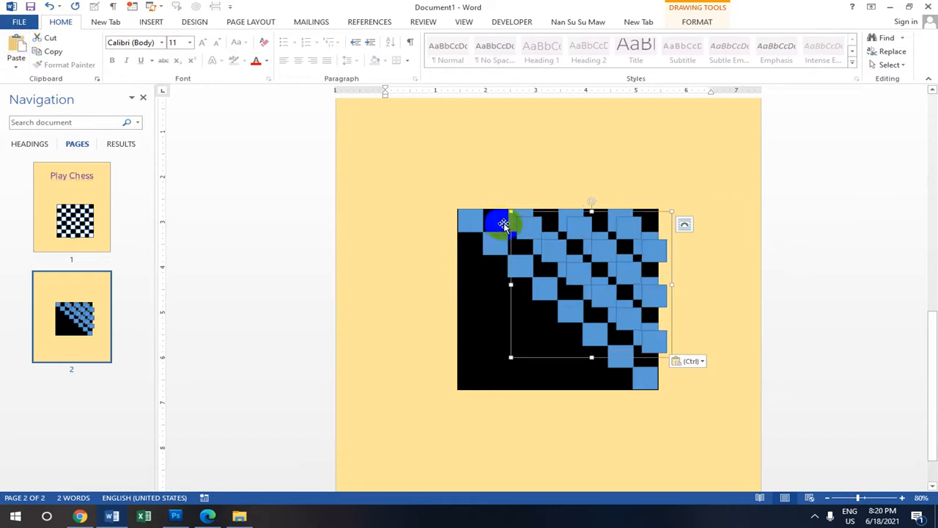
pyautogui.moveTo(607, 248); pyautogui.dragTo(490, 329)
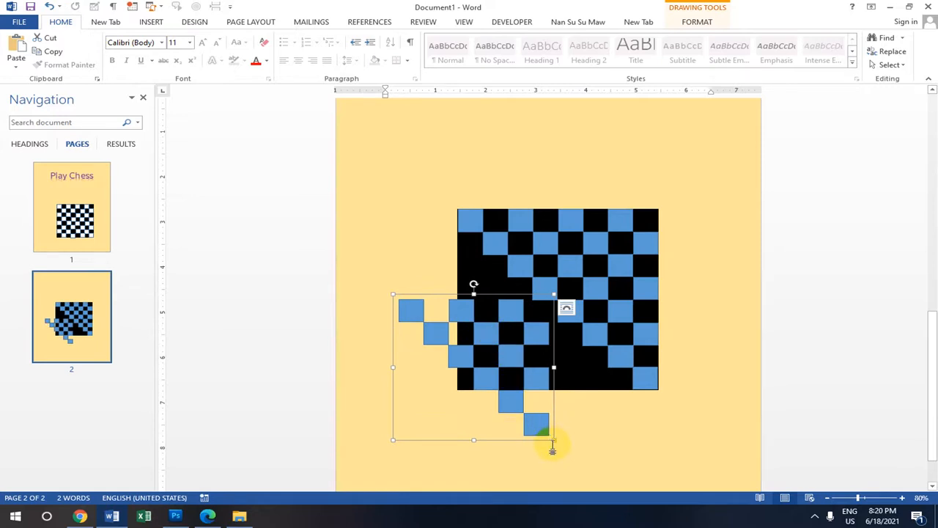
# Step: Rotate the copied group 180° and fit it into the empty black area below the main diagonal
pyautogui.click(478, 290)
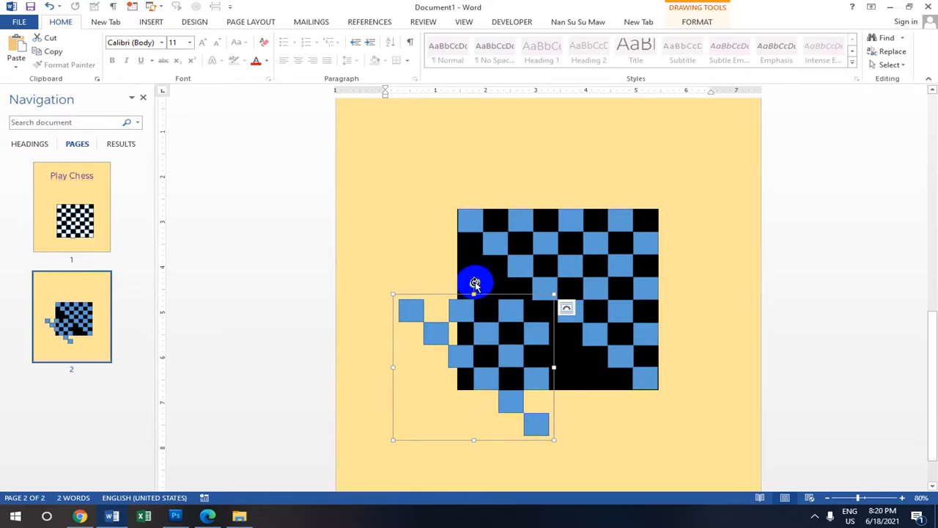
pyautogui.moveTo(474, 284); pyautogui.dragTo(477, 433)
pyautogui.click(490, 378)
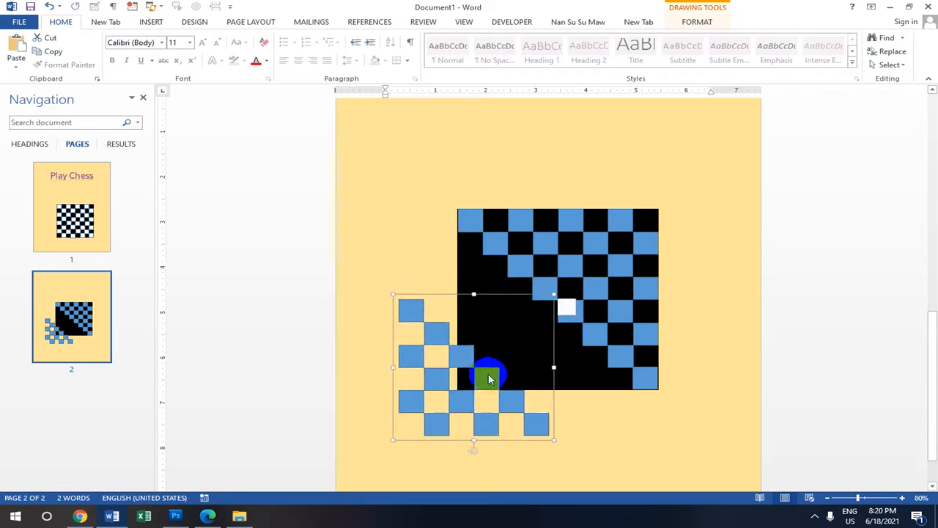
pyautogui.moveTo(487, 374)
pyautogui.mouseDown()
pyautogui.moveTo(513, 371)
pyautogui.moveTo(545, 326)
pyautogui.mouseUp()
pyautogui.click(595, 300)
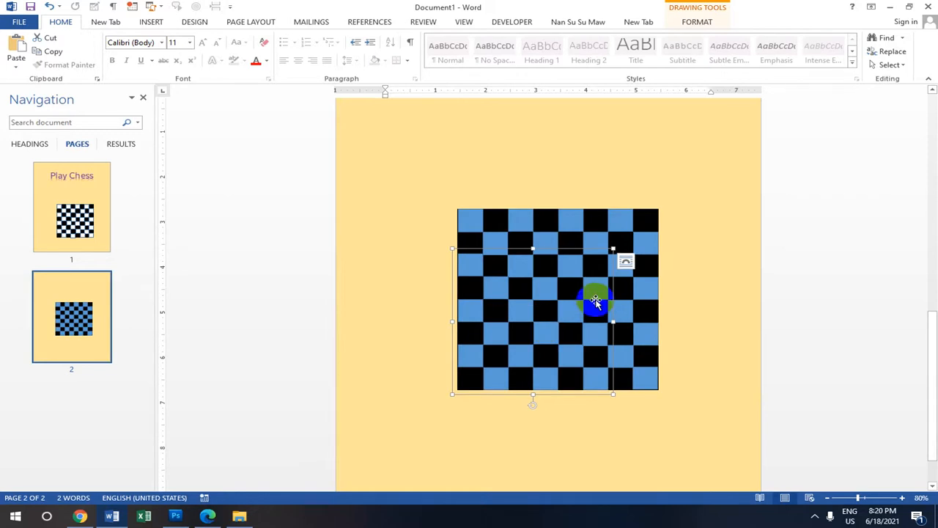
# Step: Select the main-diagonal squares together with both grouped blue sets and fill them all with white
pyautogui.scroll(-2, 682, 236)
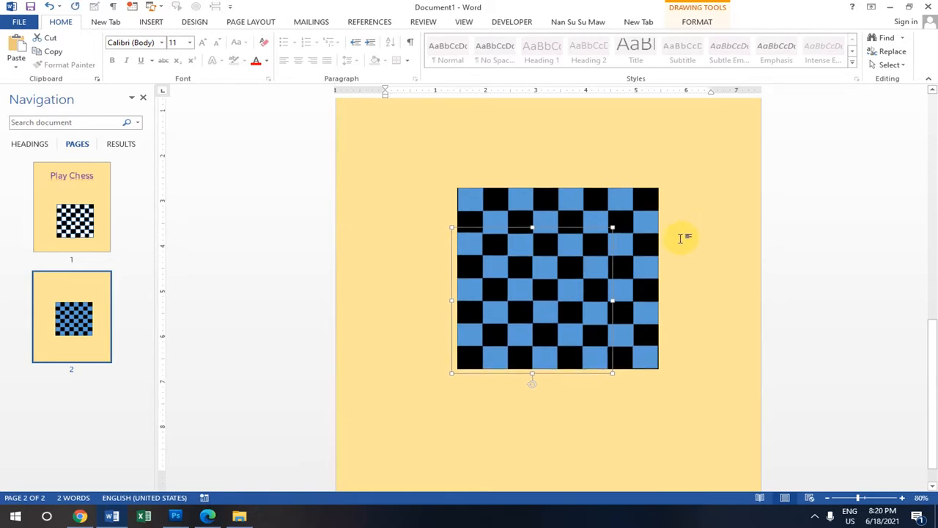
pyautogui.click(702, 170)
pyautogui.scroll(12, 656, 220)
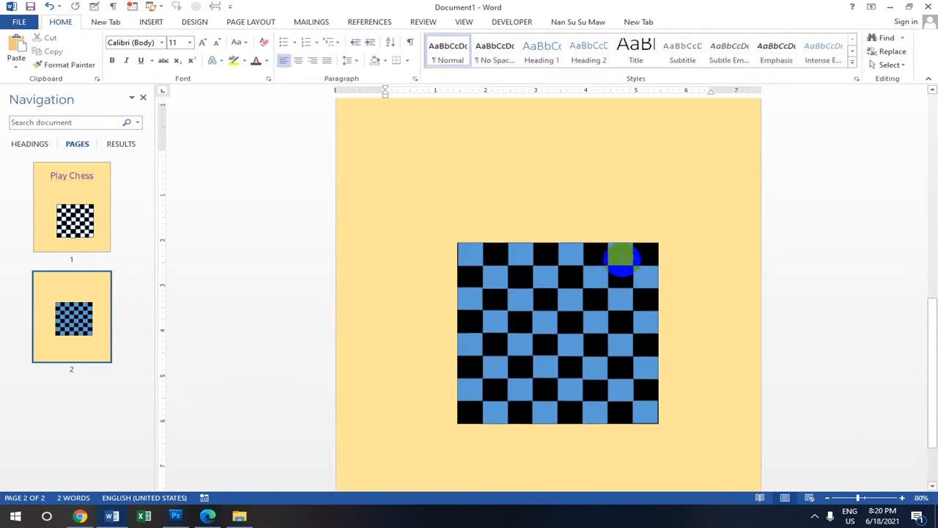
pyautogui.scroll(-10, 551, 220)
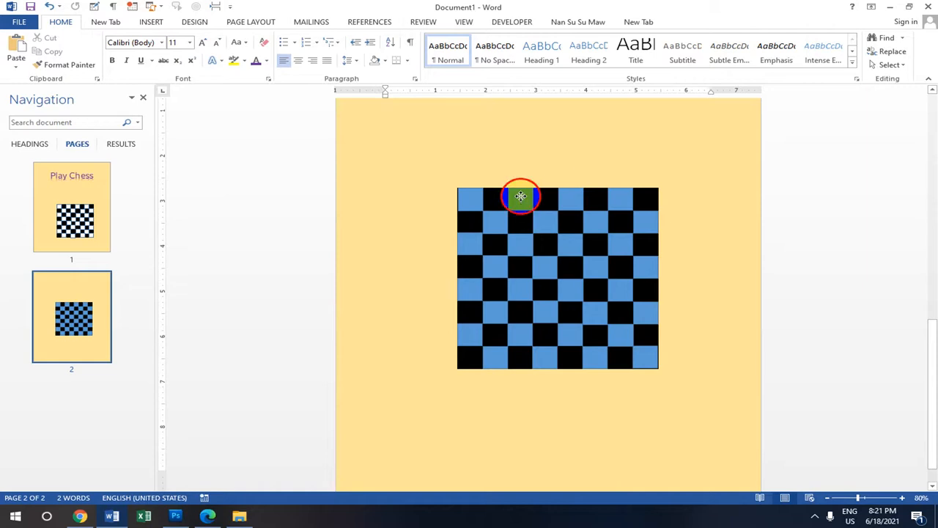
pyautogui.click(521, 196)
pyautogui.moveTo(521, 198)
pyautogui.mouseDown()
pyautogui.moveTo(482, 249)
pyautogui.moveTo(473, 248)
pyautogui.moveTo(472, 218)
pyautogui.moveTo(496, 218)
pyautogui.moveTo(644, 359)
pyautogui.moveTo(563, 334)
pyautogui.moveTo(566, 201)
pyautogui.moveTo(478, 202)
pyautogui.moveTo(524, 255)
pyautogui.moveTo(646, 359)
pyautogui.mouseUp()
pyautogui.click(593, 358)
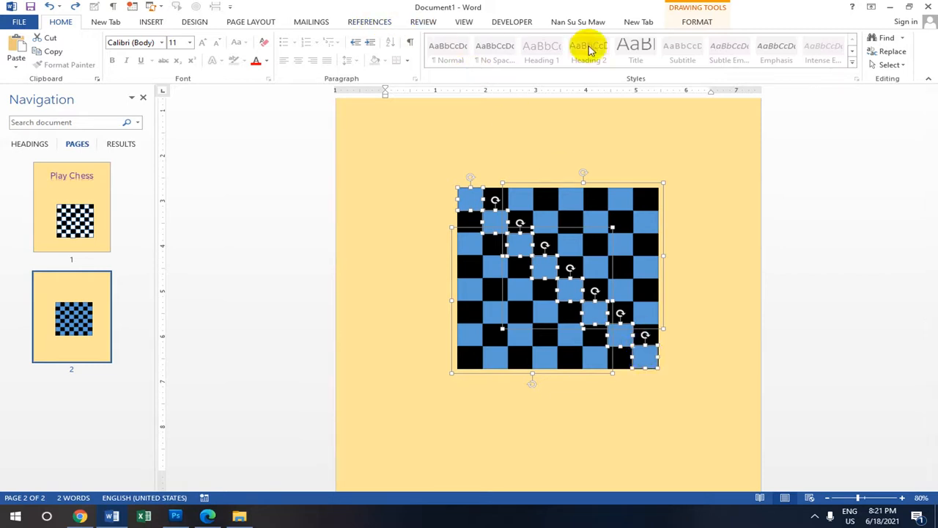
pyautogui.click(692, 21)
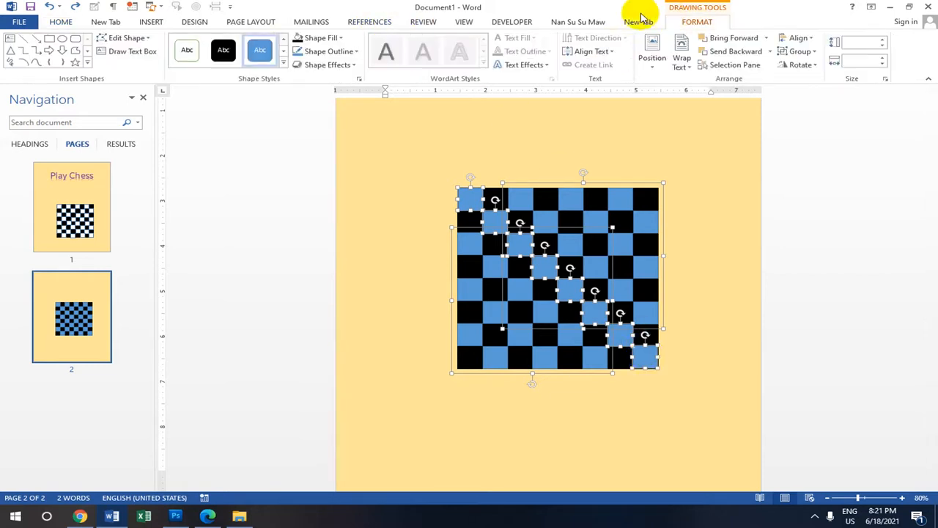
pyautogui.click(338, 37)
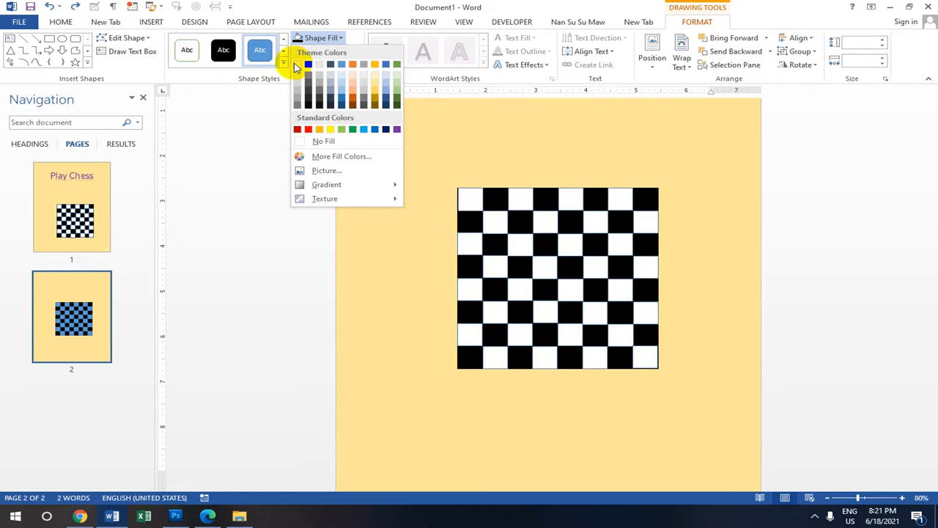
pyautogui.click(297, 65)
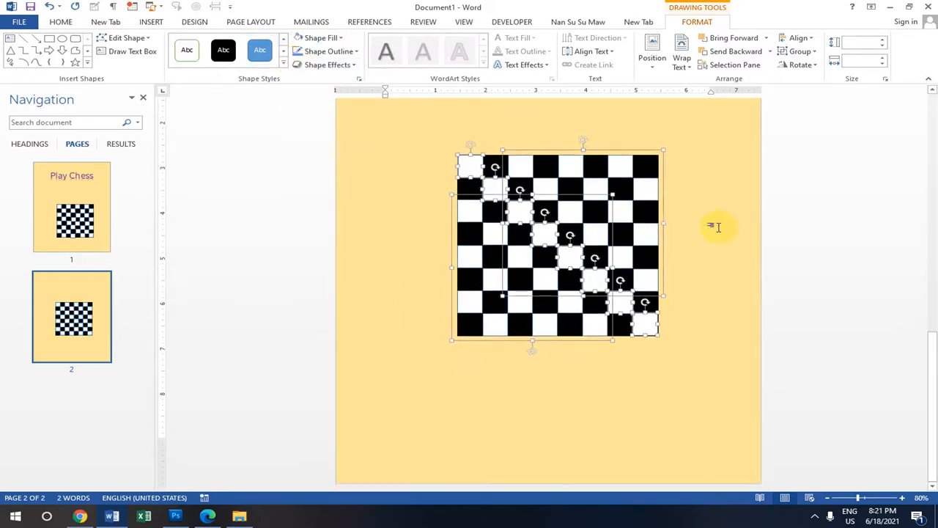
pyautogui.click(715, 227)
pyautogui.click(533, 224)
pyautogui.moveTo(533, 223)
pyautogui.mouseDown()
pyautogui.moveTo(534, 210)
pyautogui.moveTo(560, 203)
pyautogui.moveTo(578, 226)
pyautogui.moveTo(603, 226)
pyautogui.moveTo(540, 213)
pyautogui.moveTo(528, 222)
pyautogui.mouseUp()
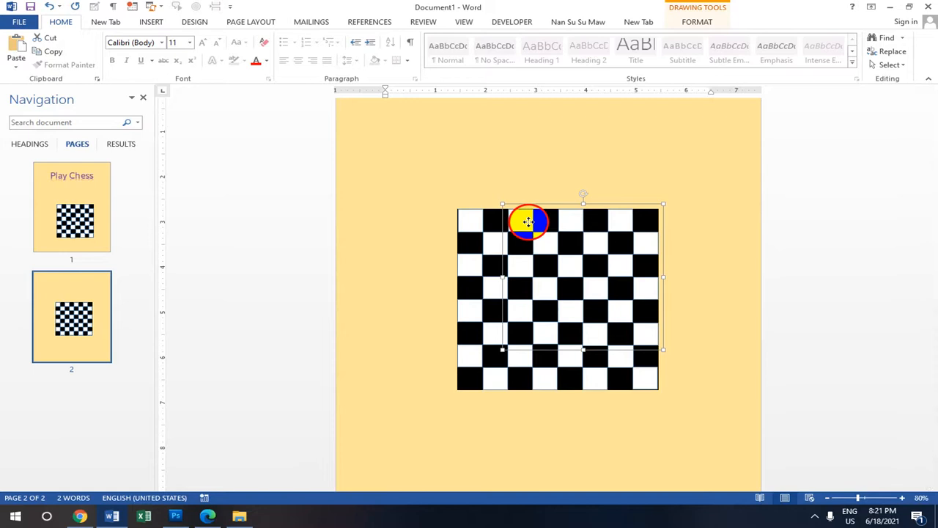
pyautogui.click(520, 229)
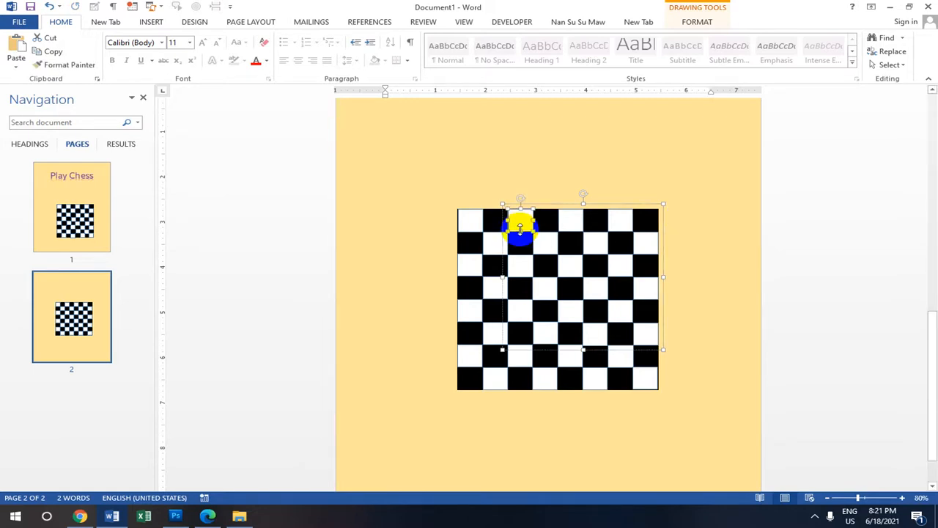
pyautogui.moveTo(527, 224)
pyautogui.mouseDown()
pyautogui.moveTo(601, 247)
pyautogui.moveTo(534, 236)
pyautogui.mouseUp()
pyautogui.click(638, 159)
pyautogui.scroll(-1, 533, 261)
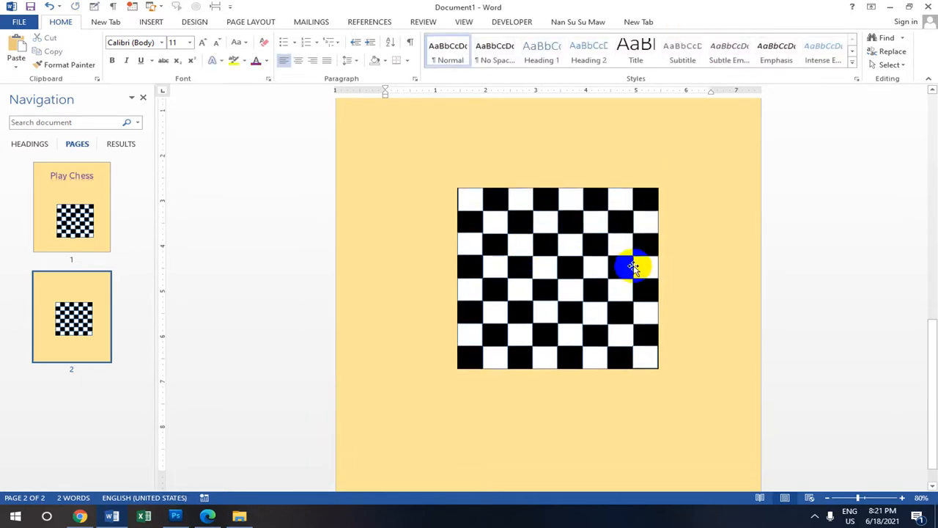
# Step: Select the diagonal squares, the black background square and both triangular groups, and group them into one object
pyautogui.moveTo(475, 199)
pyautogui.mouseDown()
pyautogui.moveTo(477, 216)
pyautogui.moveTo(580, 293)
pyautogui.moveTo(618, 338)
pyautogui.mouseUp()
pyautogui.keyDown('shift'); pyautogui.click(641, 349); pyautogui.keyUp('shift')
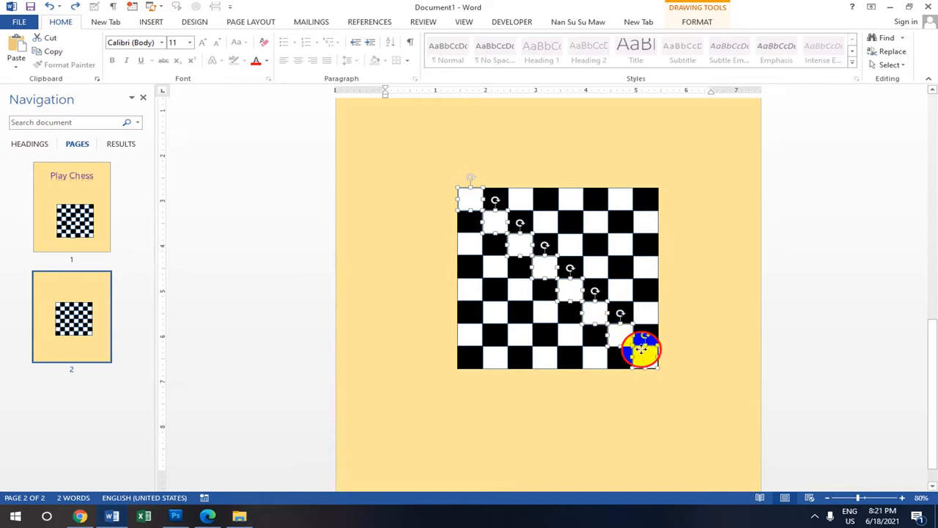
pyautogui.keyDown('shift'); pyautogui.click(642, 308); pyautogui.keyUp('shift')
pyautogui.keyDown('shift'); pyautogui.click(506, 338); pyautogui.keyUp('shift')
pyautogui.keyDown('shift'); pyautogui.click(532, 264); pyautogui.keyUp('shift')
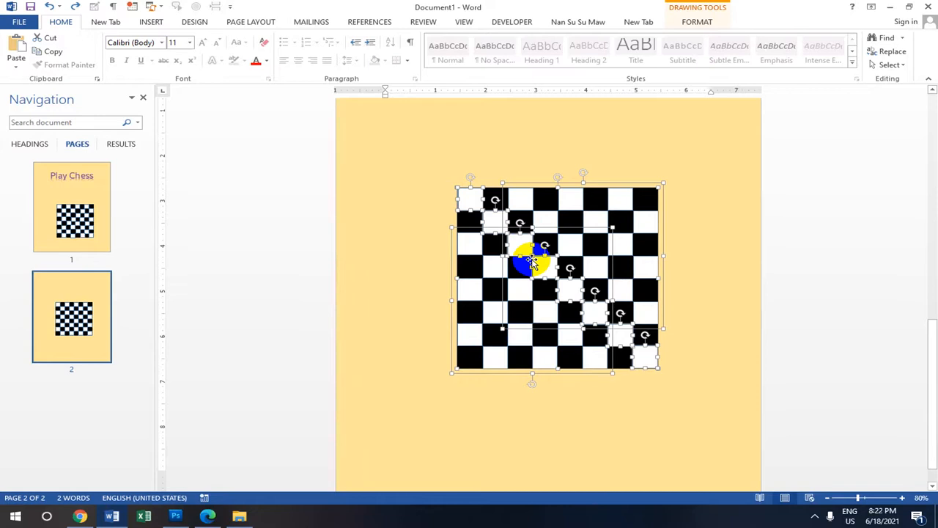
pyautogui.click(697, 21)
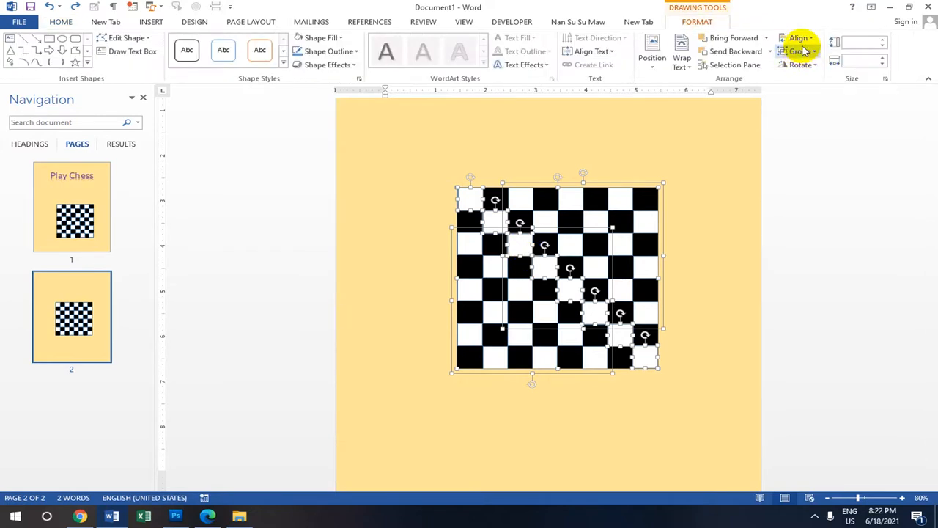
pyautogui.click(806, 52)
pyautogui.click(806, 66)
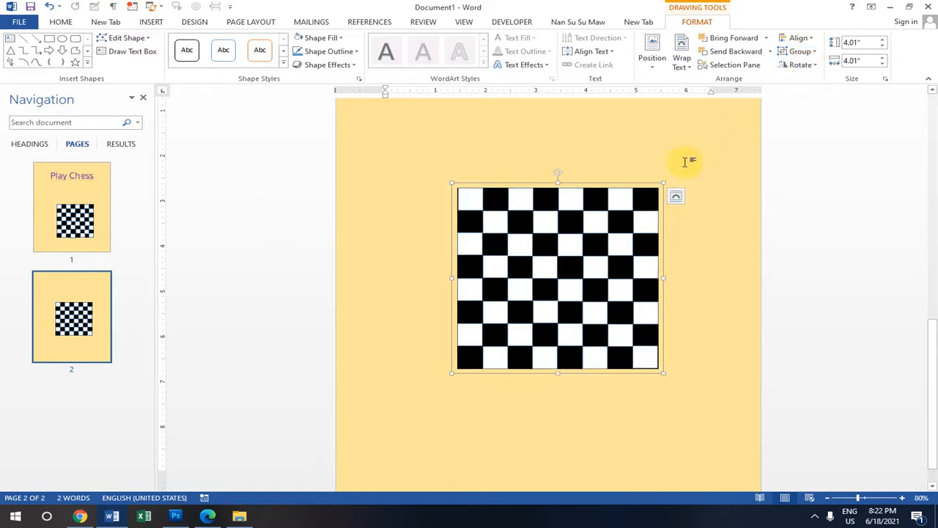
# Step: Move the grouped chessboard slightly up and to the right on the second page
pyautogui.moveTo(579, 248); pyautogui.dragTo(558, 212)
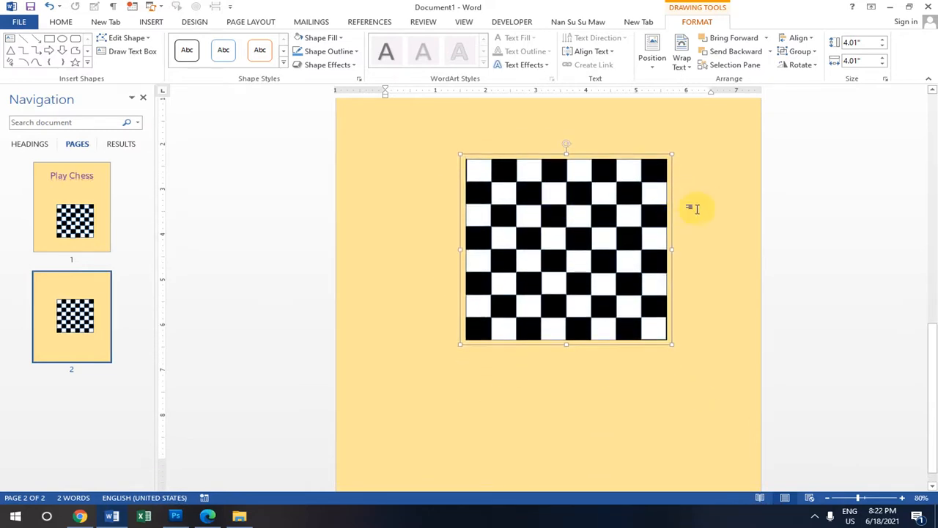
pyautogui.scroll(10, 572, 244)
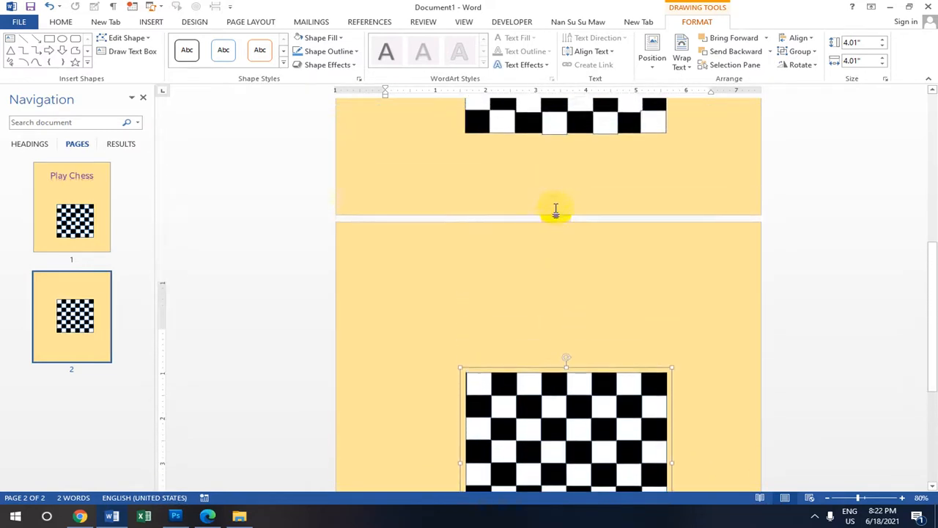
pyautogui.scroll(6, 556, 209)
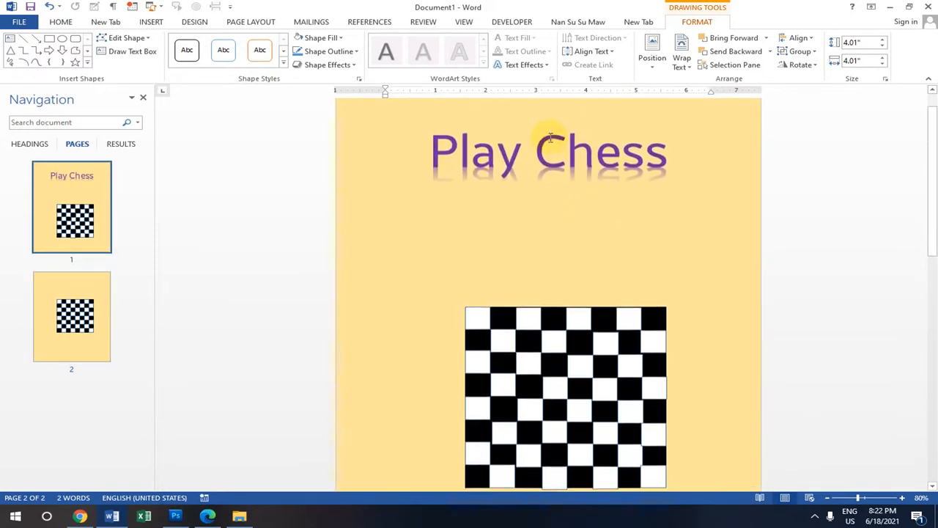
pyautogui.scroll(-1, 542, 139)
pyautogui.scroll(-15, 557, 162)
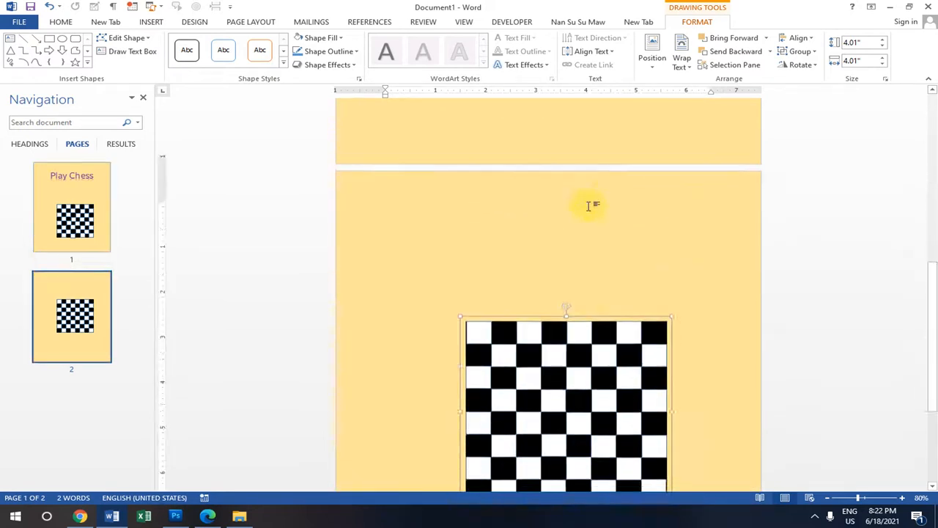
pyautogui.scroll(1, 575, 198)
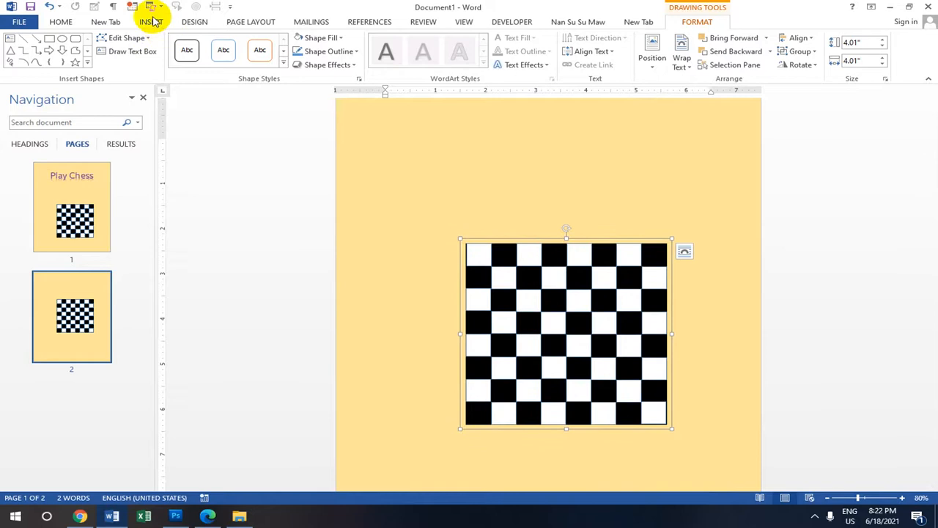
# Step: Insert a WordArt text with a reflection and place it centred above the chessboard at the top of the second page
pyautogui.click(152, 21)
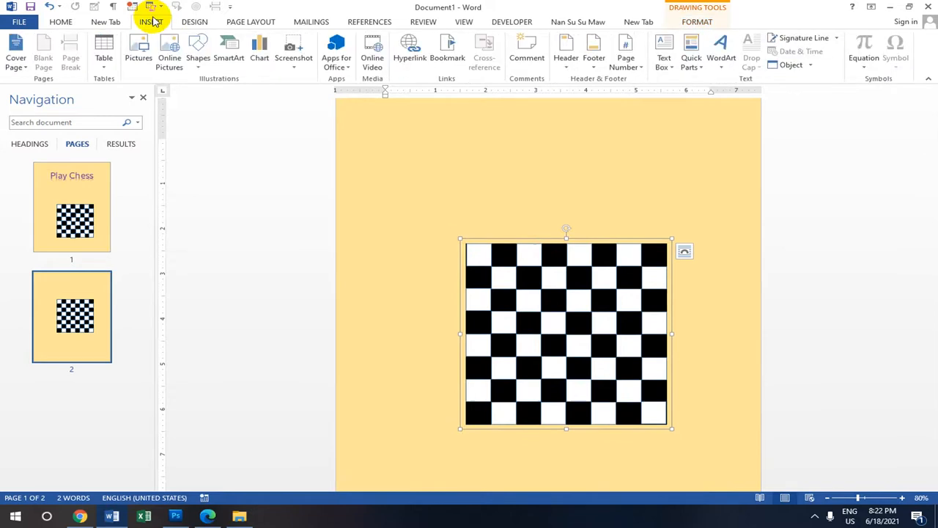
pyautogui.click(718, 62)
pyautogui.click(762, 121)
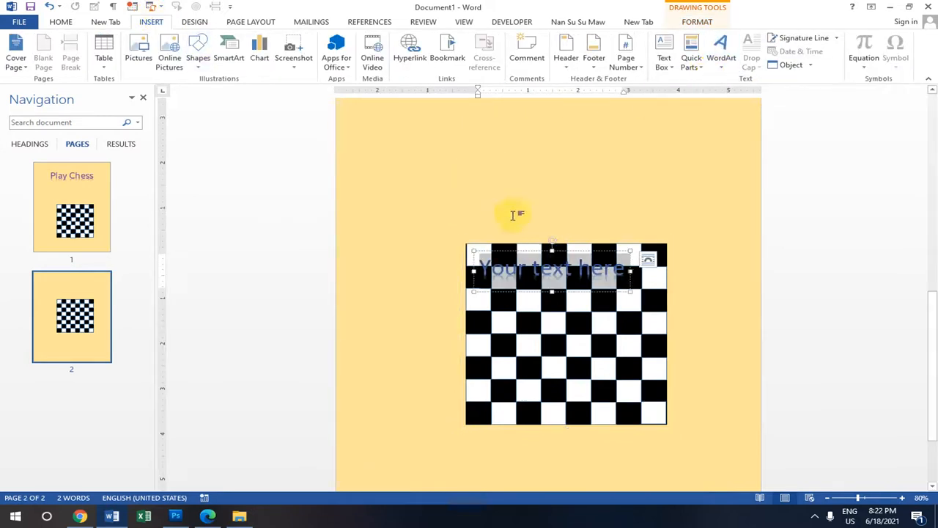
pyautogui.moveTo(557, 268); pyautogui.dragTo(562, 220)
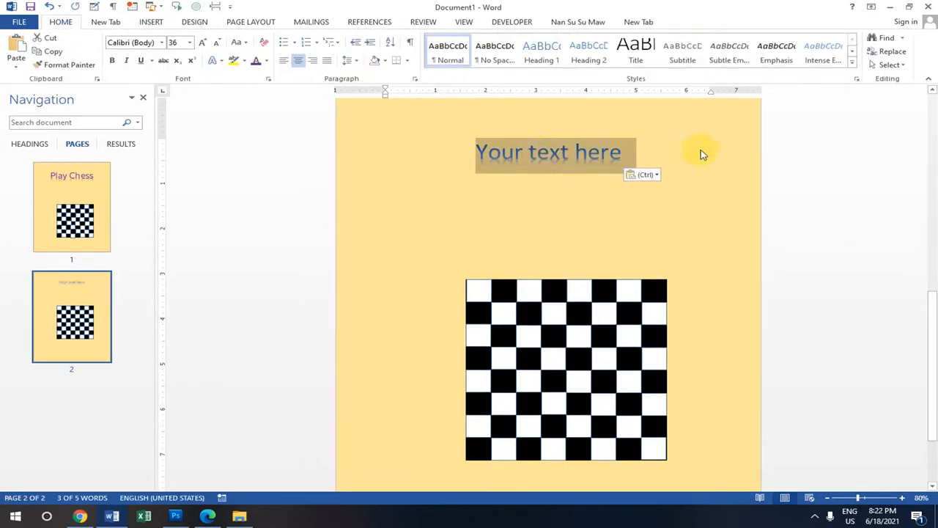
# Step: Replace the WordArt placeholder text with "Play Chess"
pyautogui.click(487, 151)
pyautogui.moveTo(477, 151); pyautogui.dragTo(672, 156)
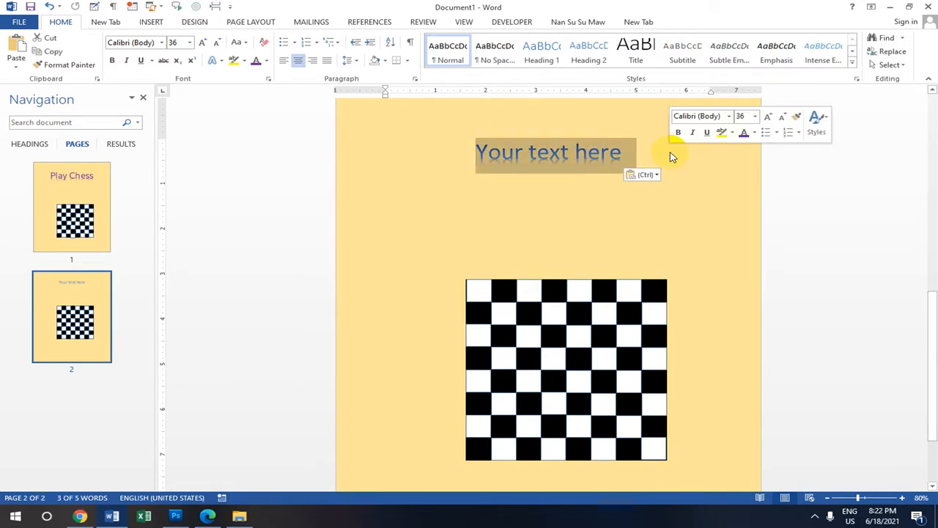
pyautogui.write('Play')
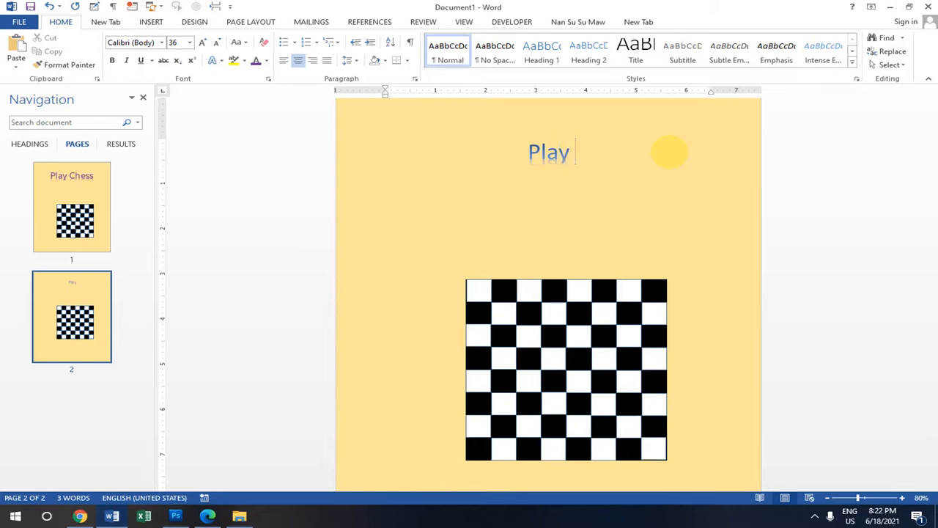
pyautogui.write('Ch')
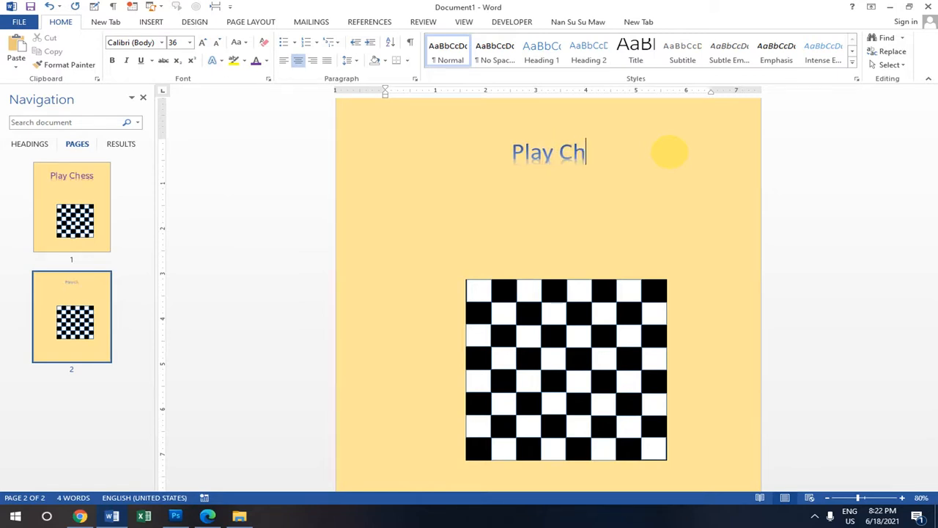
pyautogui.write('ess')
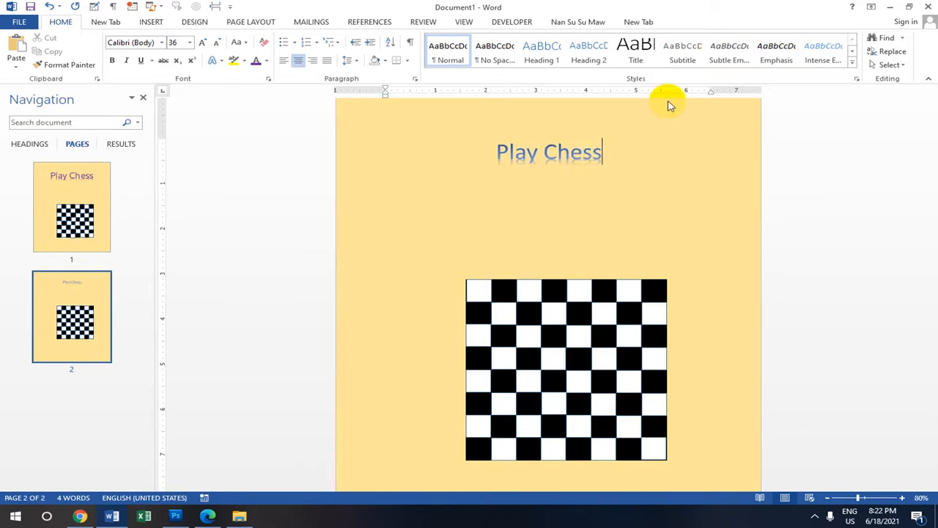
# Step: Change the font colour of the second page's "Play Chess" title to the standard purple
pyautogui.moveTo(618, 155); pyautogui.dragTo(520, 151)
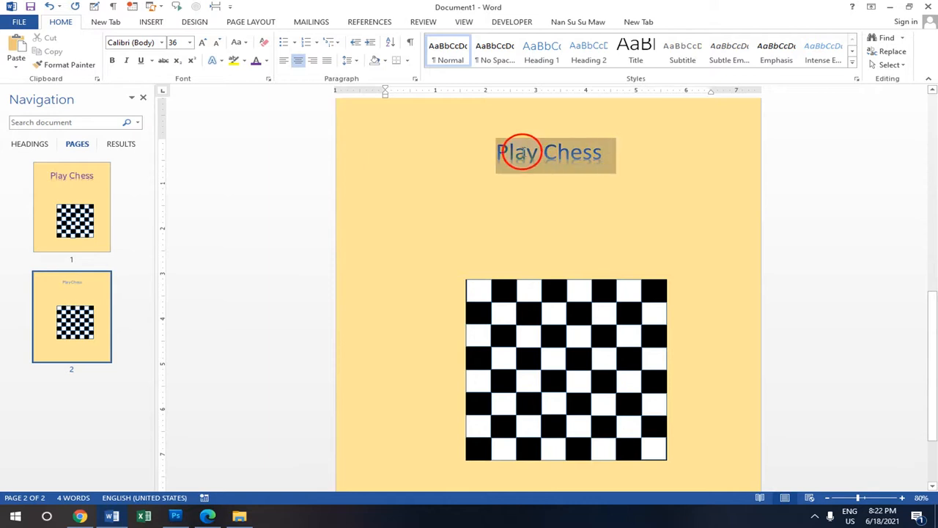
pyautogui.click(634, 157)
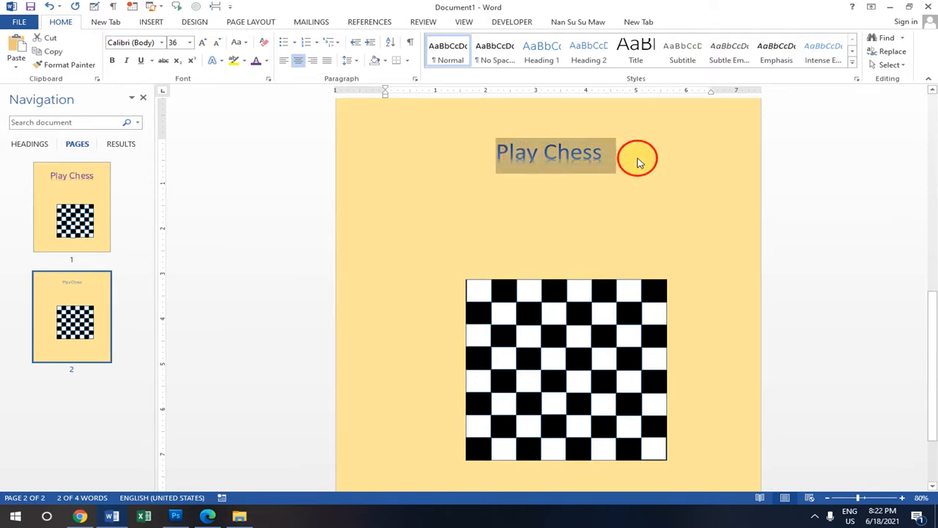
pyautogui.click(432, 140)
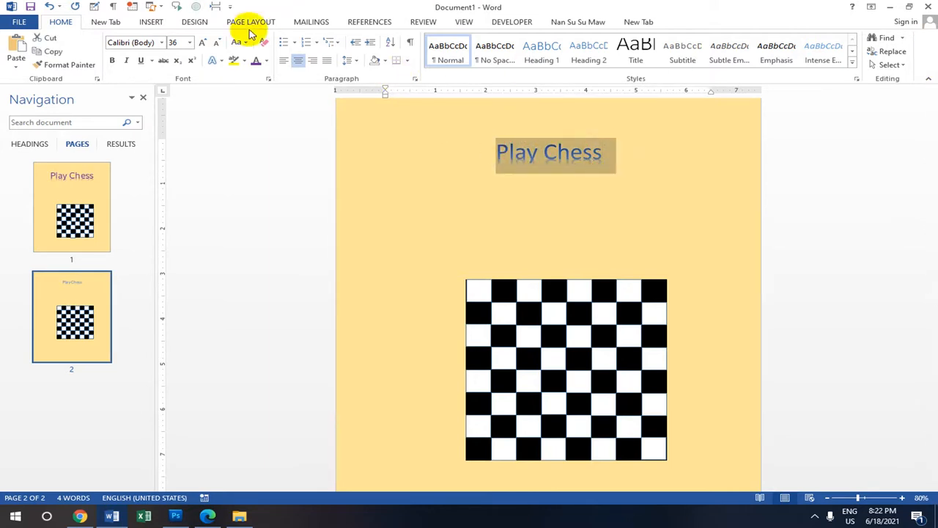
pyautogui.click(267, 61)
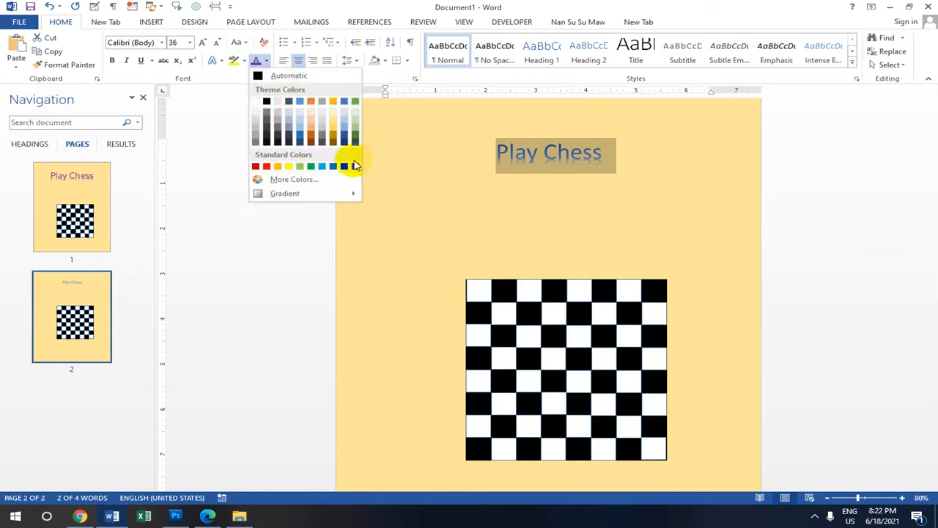
pyautogui.click(355, 167)
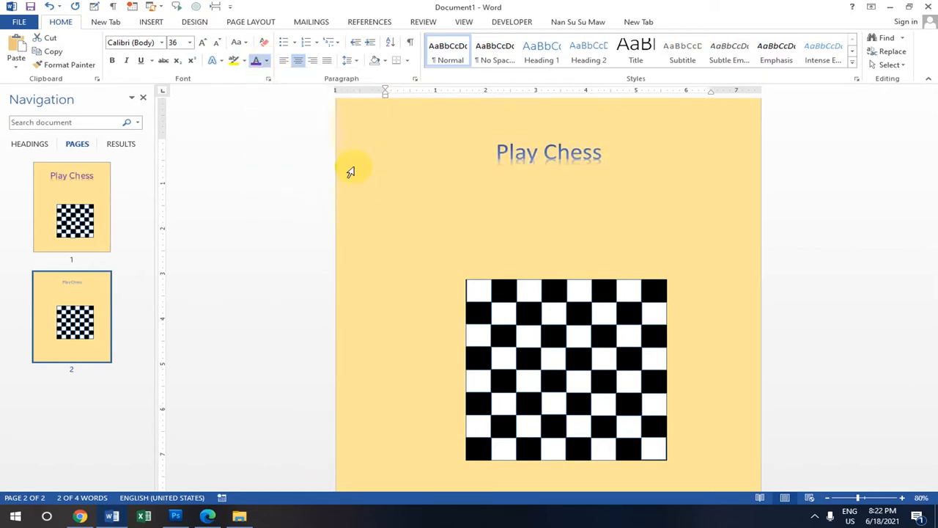
pyautogui.click(603, 171)
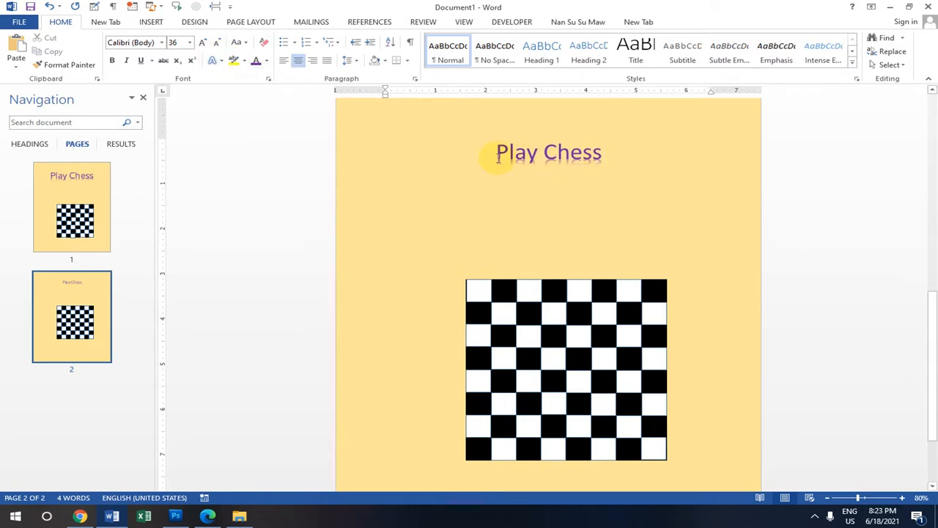
# Step: Set the font size of the second page's "Play Chess" title to 72
pyautogui.scroll(1, 527, 182)
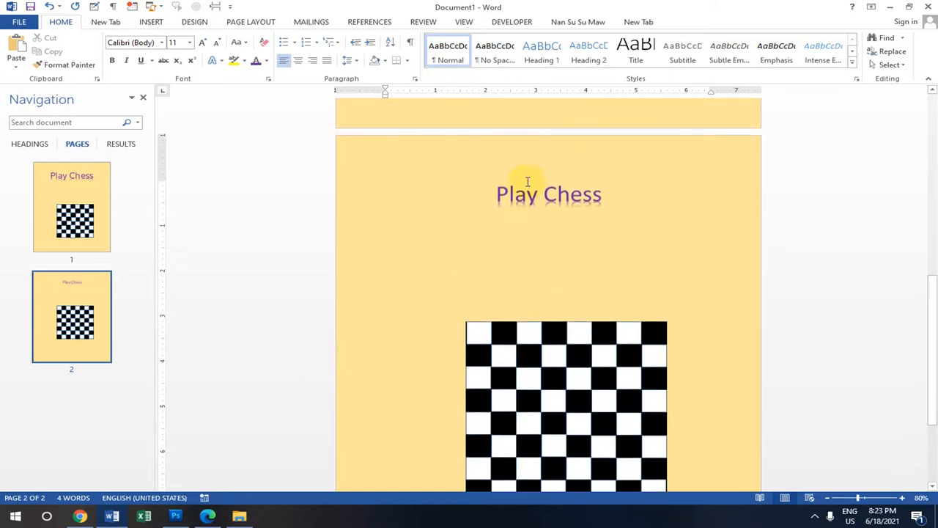
pyautogui.moveTo(494, 188); pyautogui.dragTo(677, 189)
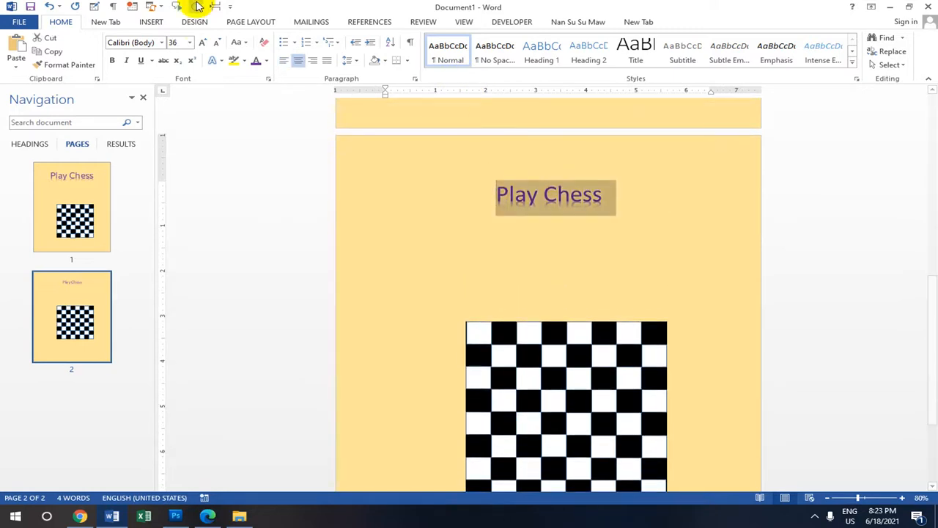
pyautogui.click(189, 43)
pyautogui.click(173, 222)
pyautogui.scroll(8, 513, 153)
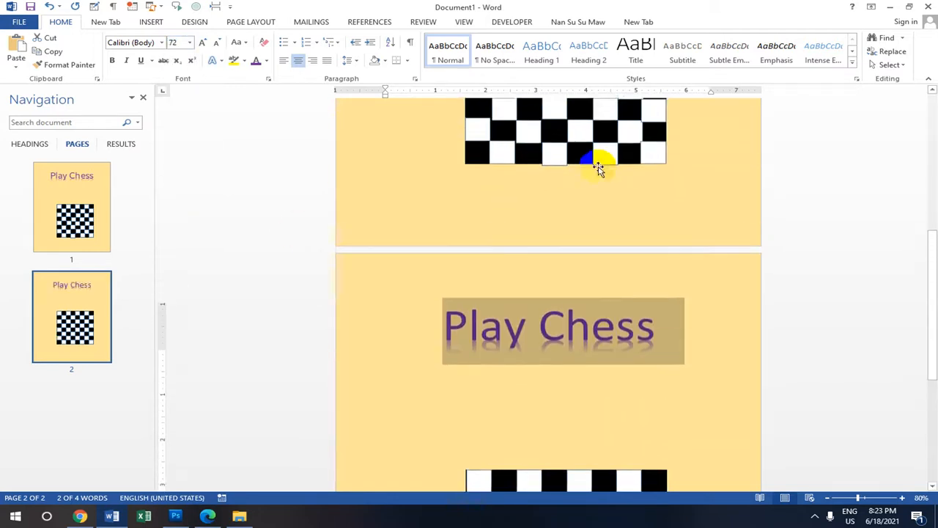
# Step: Save the document as the Word file "031-Play Chess.docx" in the recent Microsoft Word 2013 lesson folder on drive E:
pyautogui.scroll(-2, 519, 160)
pyautogui.scroll(-6, 519, 160)
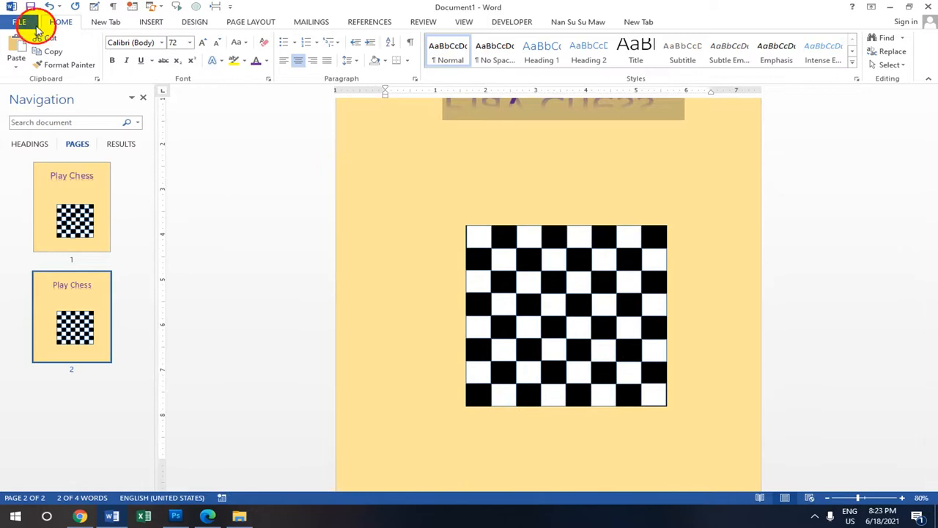
pyautogui.click(22, 22)
pyautogui.click(62, 144)
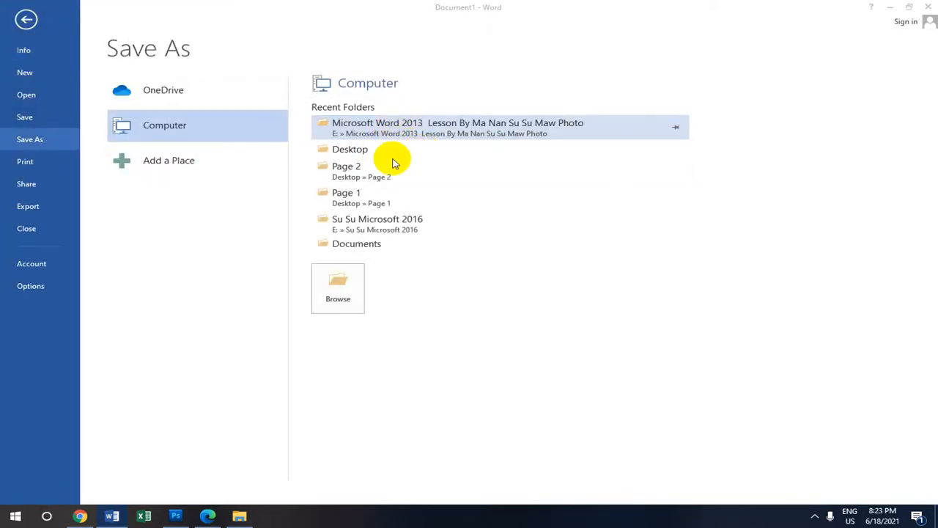
pyautogui.click(400, 126)
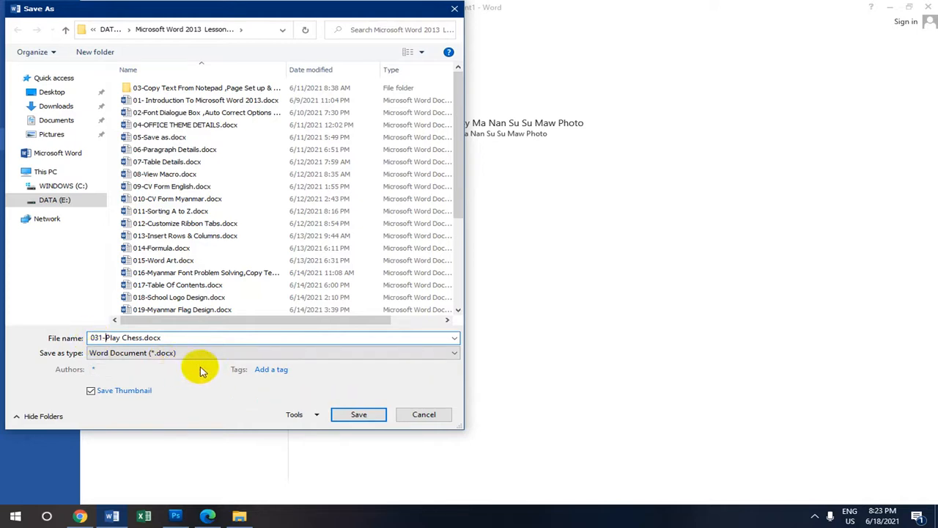
pyautogui.click(370, 415)
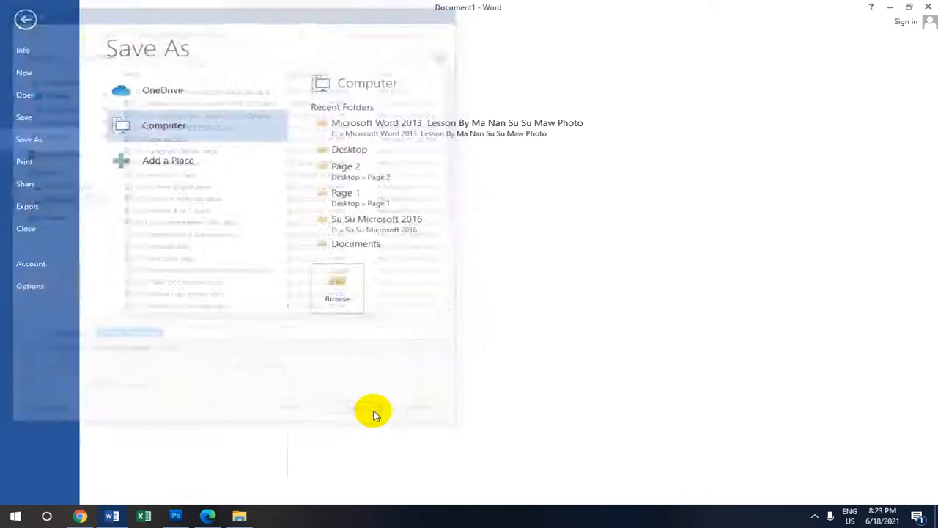
pyautogui.scroll(3, 602, 268)
pyautogui.scroll(-4, 601, 264)
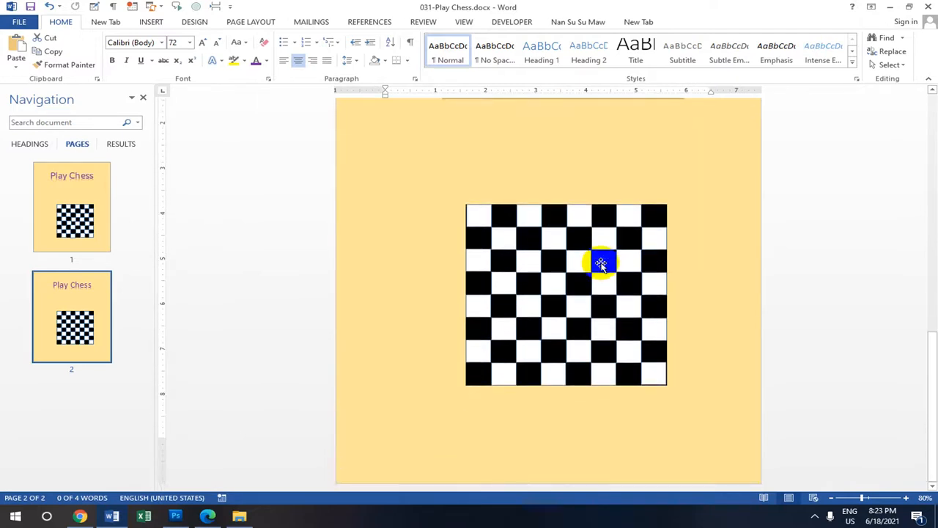
pyautogui.scroll(2, 601, 264)
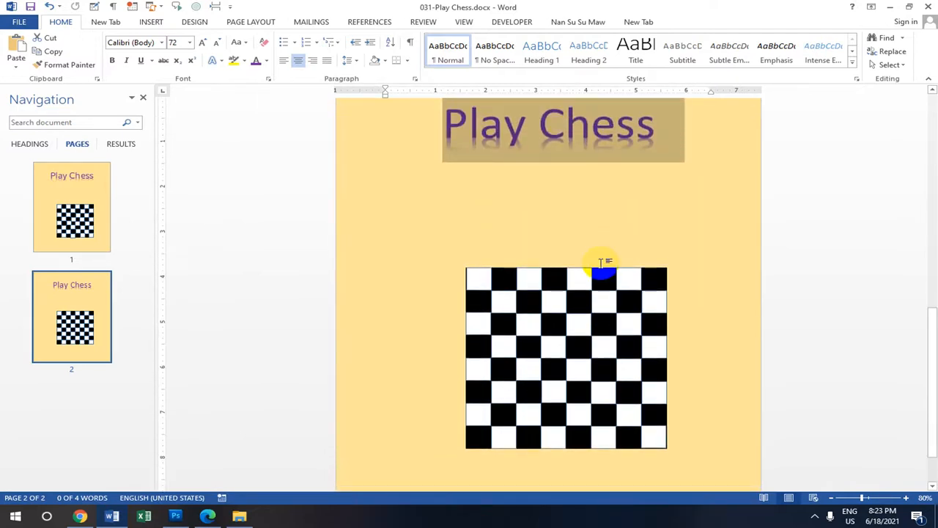
pyautogui.scroll(-2, 601, 264)
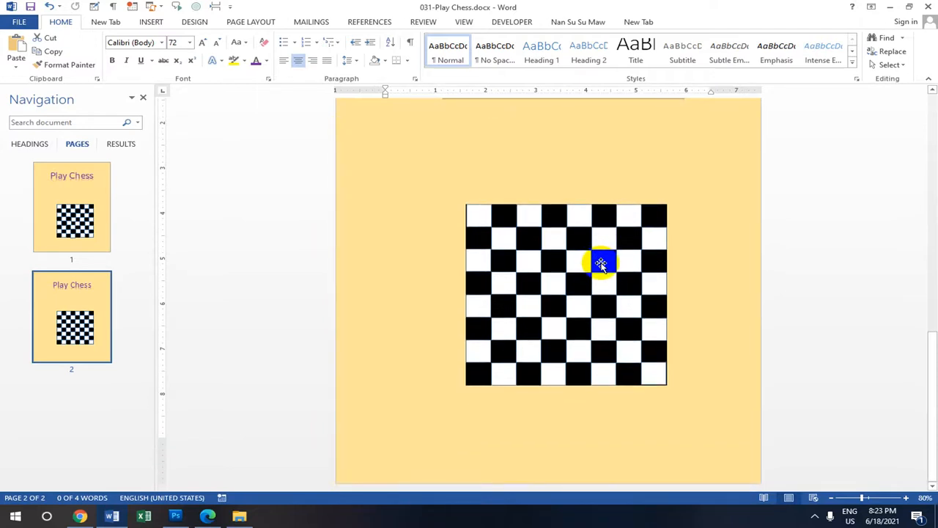